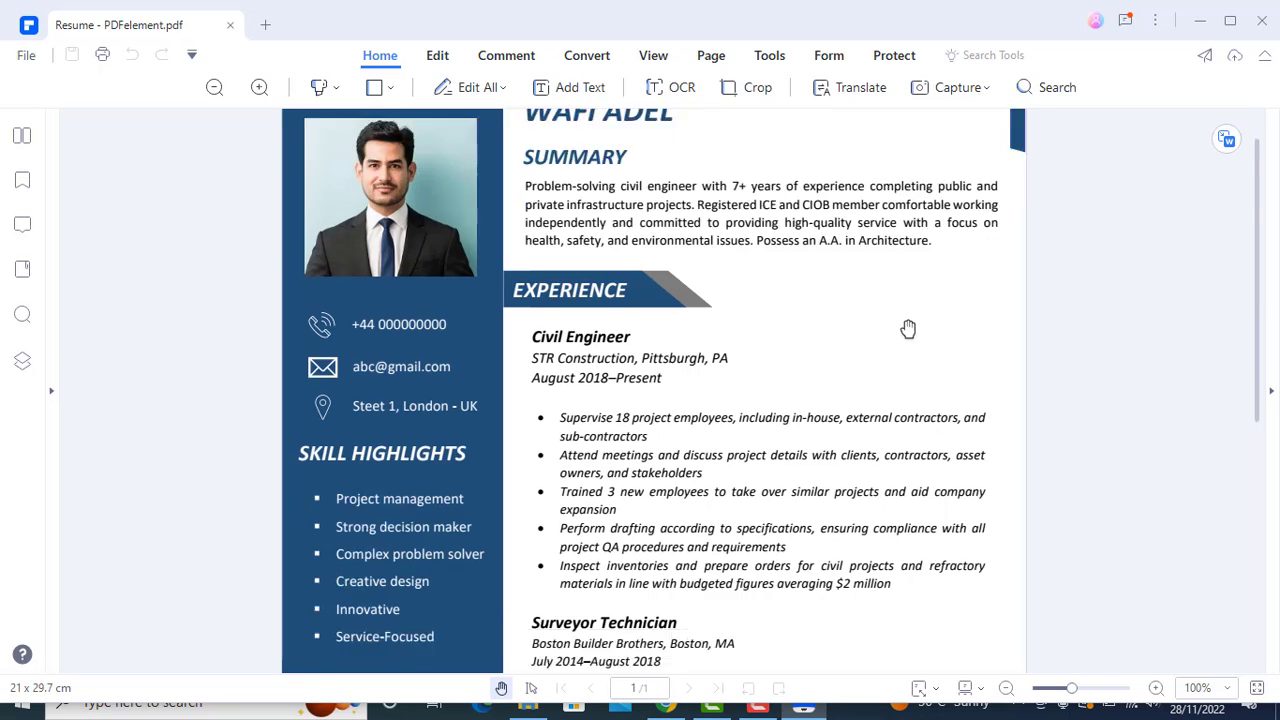
View PDFelement's version information, then close the version window
{"action": "scroll", "coordinate": [908, 329], "scroll_direction": "up", "scroll_amount": 3}
{"action": "scroll", "coordinate": [908, 329], "scroll_direction": "up", "scroll_amount": 2}
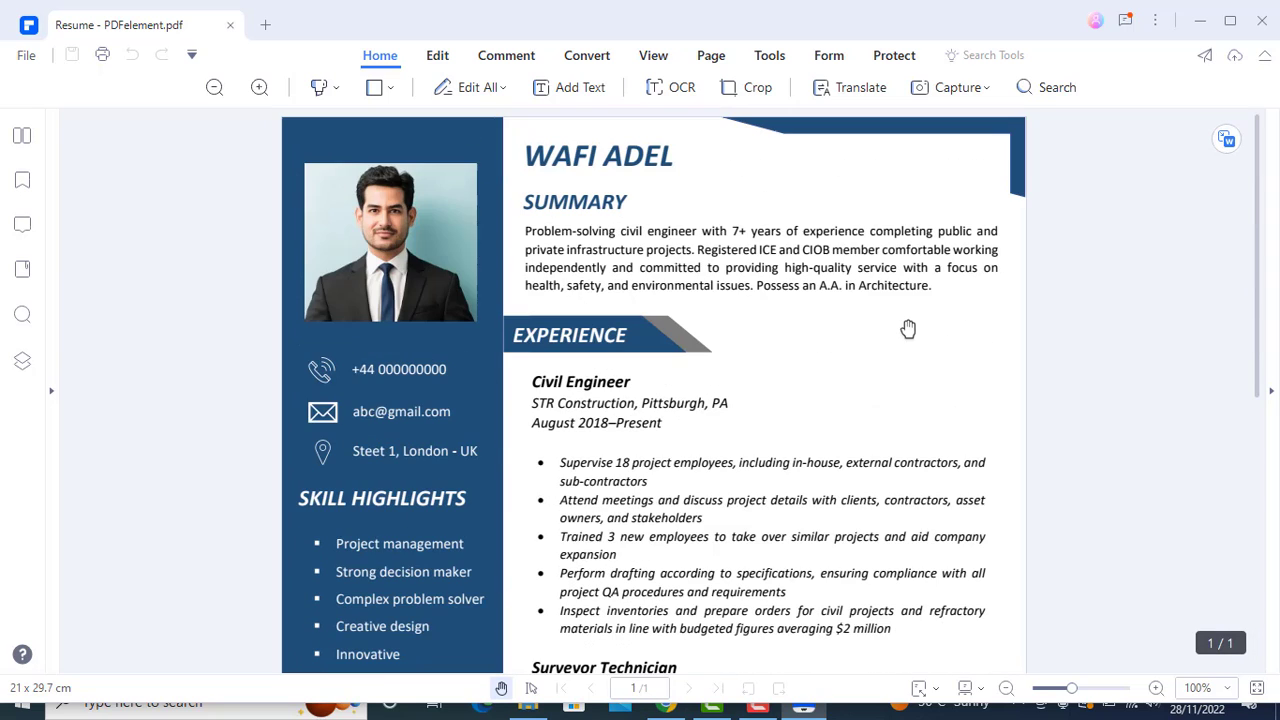
{"action": "left_click", "coordinate": [1155, 22]}
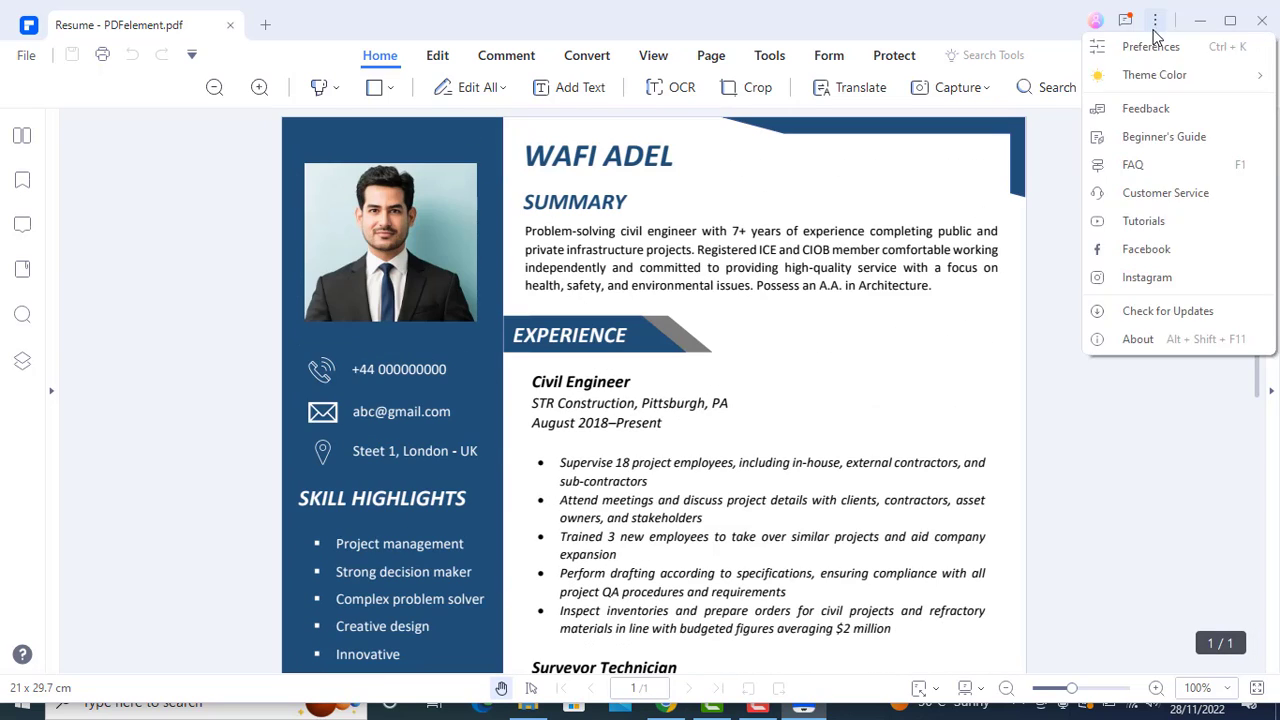
{"action": "left_click", "coordinate": [1140, 340]}
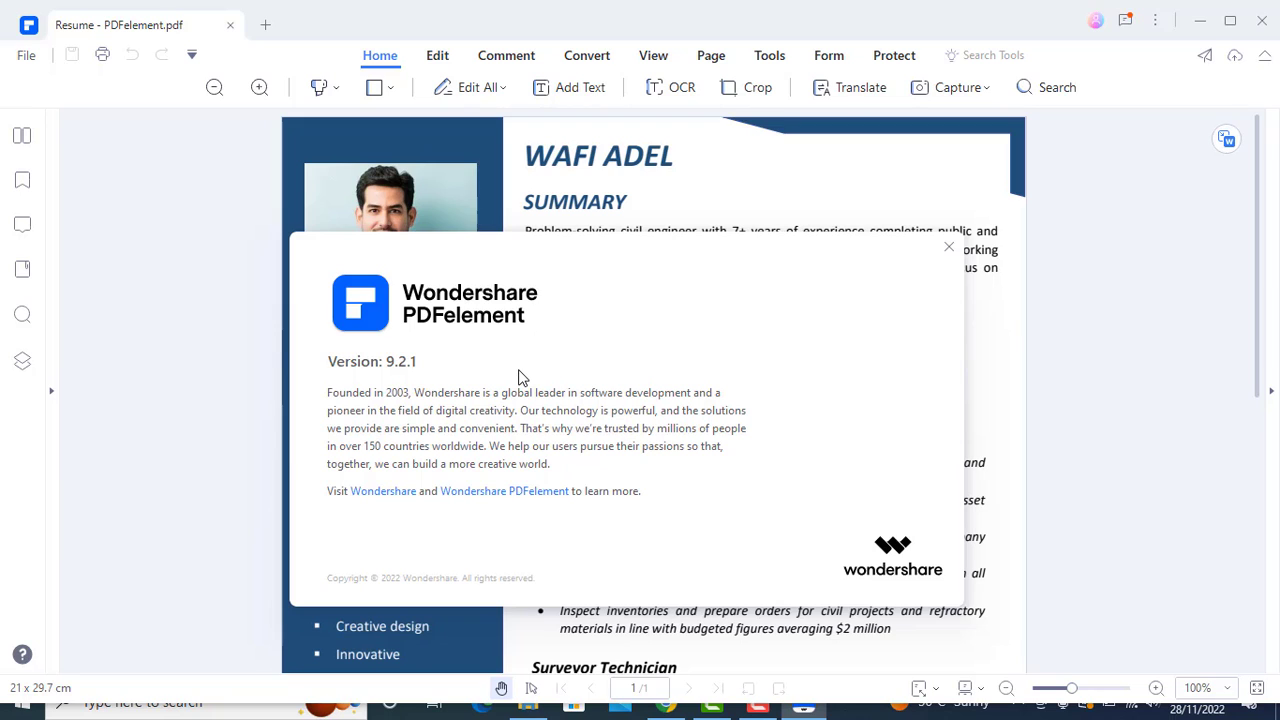
{"action": "left_click_drag", "start_coordinate": [628, 271], "coordinate": [584, 332]}
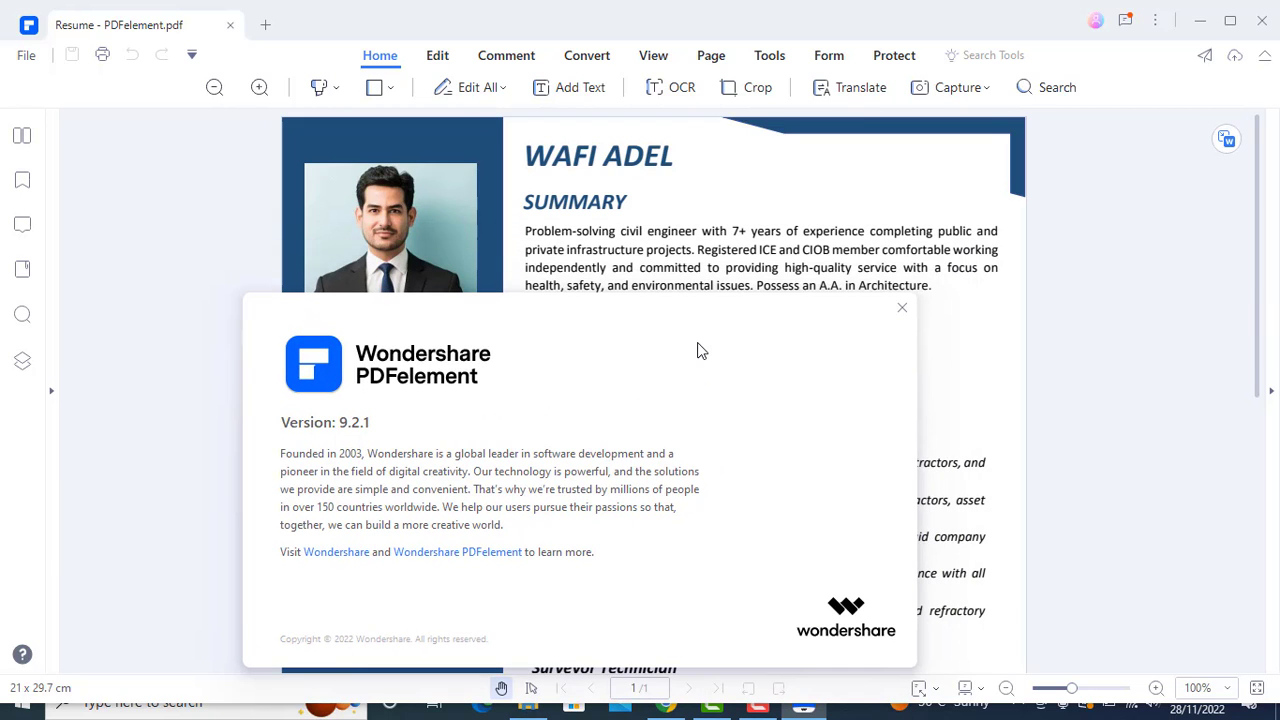
{"action": "left_click", "coordinate": [901, 310]}
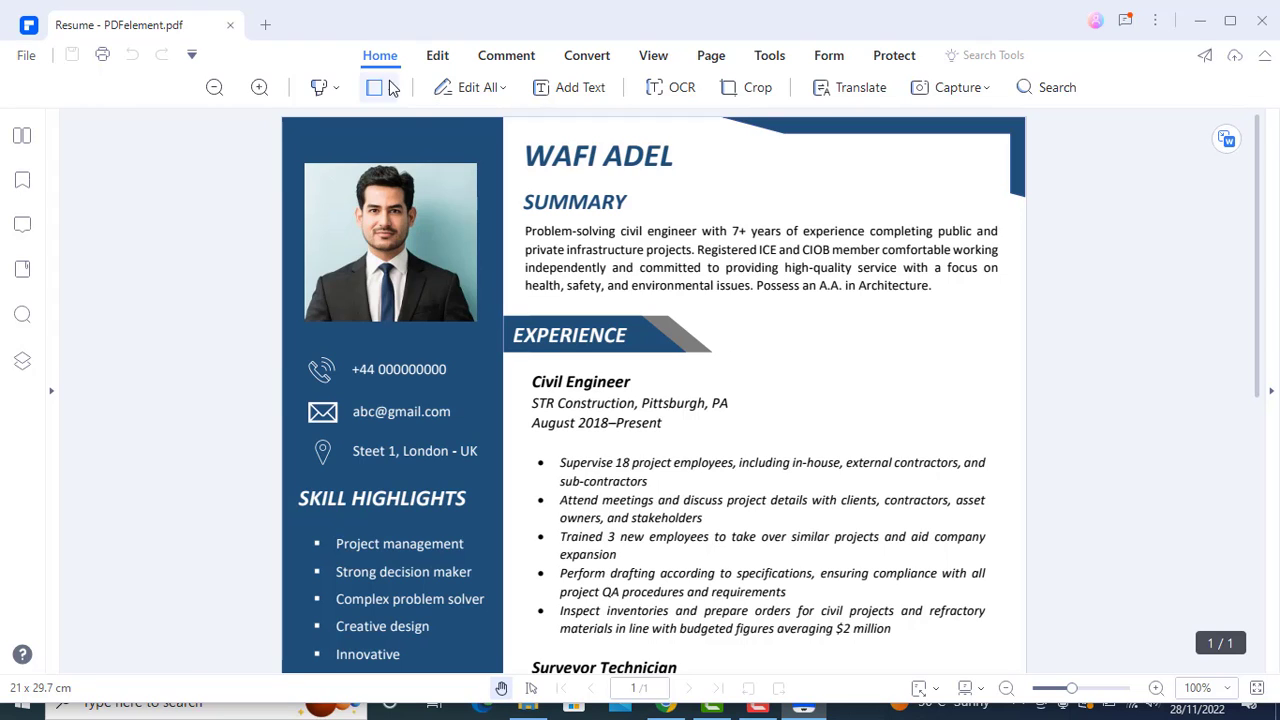
Turn on Edit All, try replacing the profile photo, then undo to restore the original headshot
{"action": "left_click", "coordinate": [458, 97]}
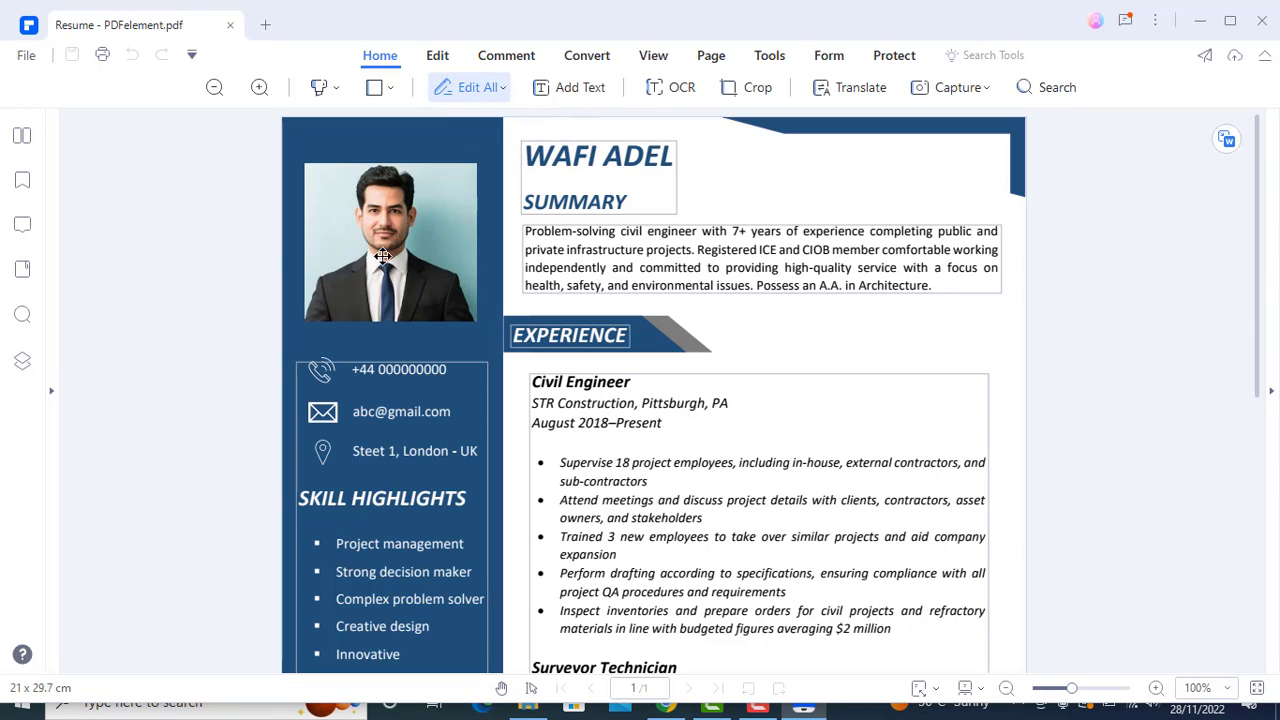
{"action": "left_click", "coordinate": [419, 263]}
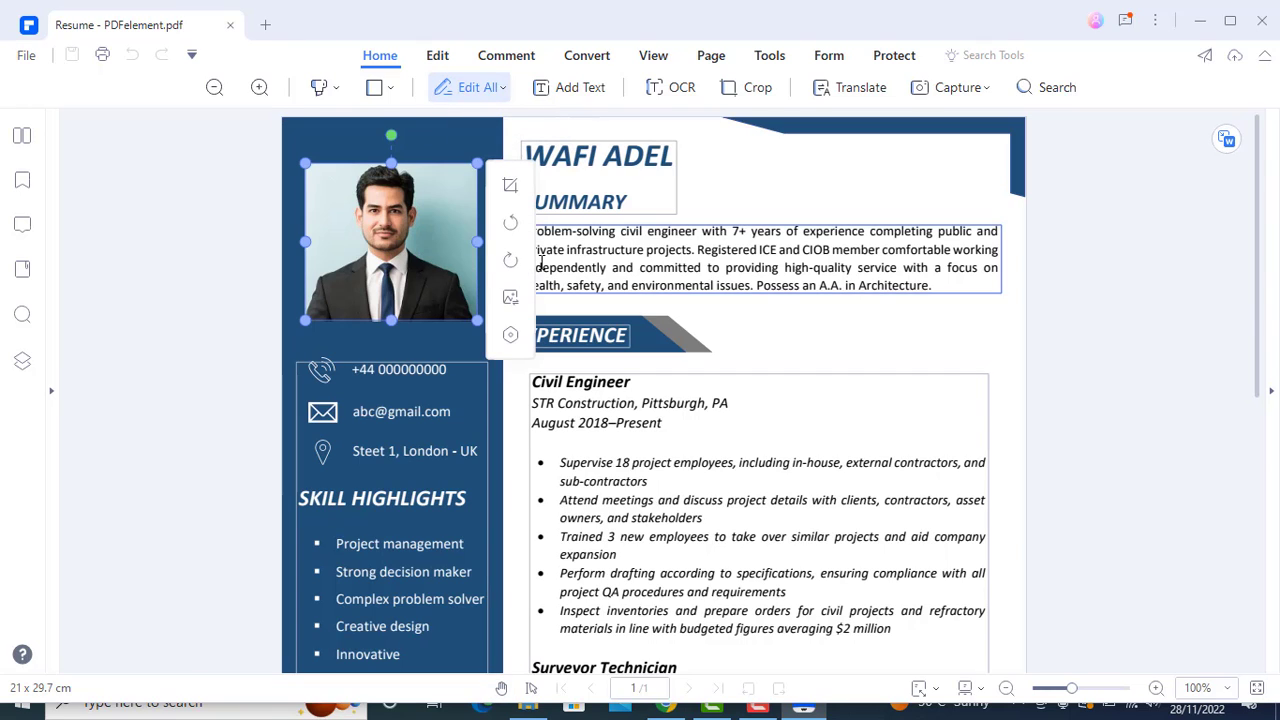
{"action": "right_click", "coordinate": [401, 254]}
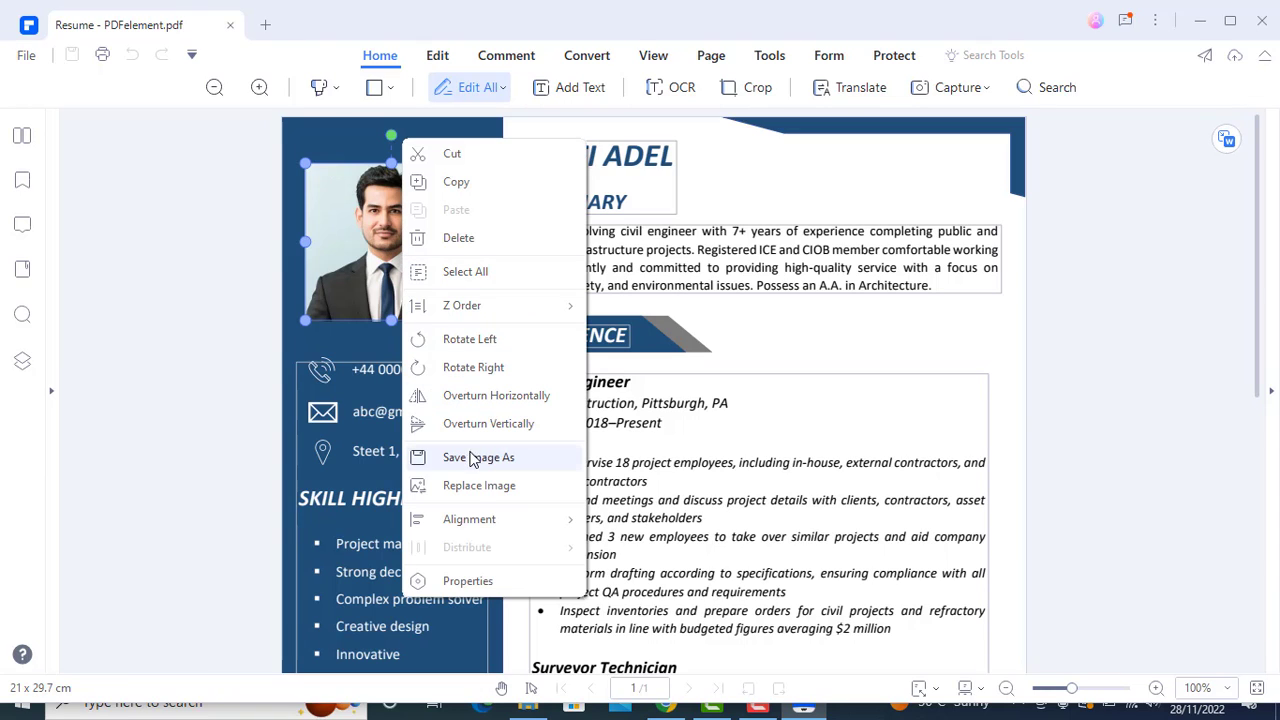
{"action": "key", "text": "Escape"}
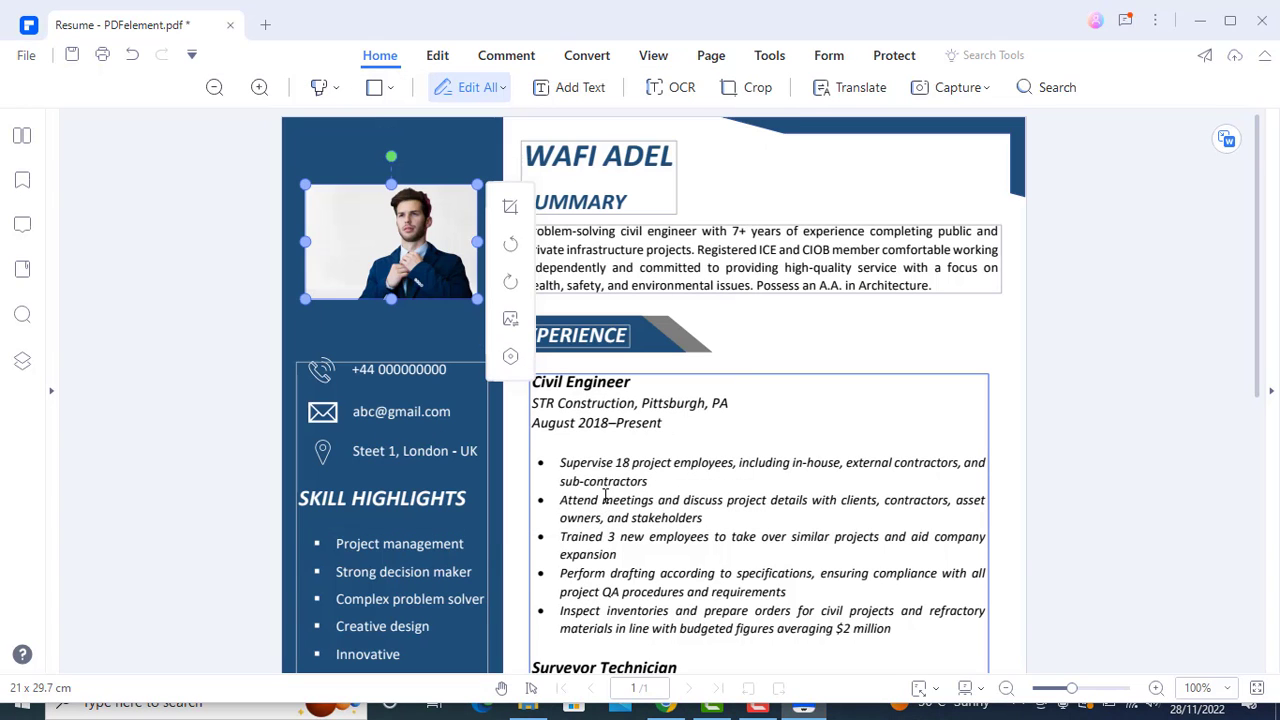
{"action": "key", "text": "ctrl+z"}
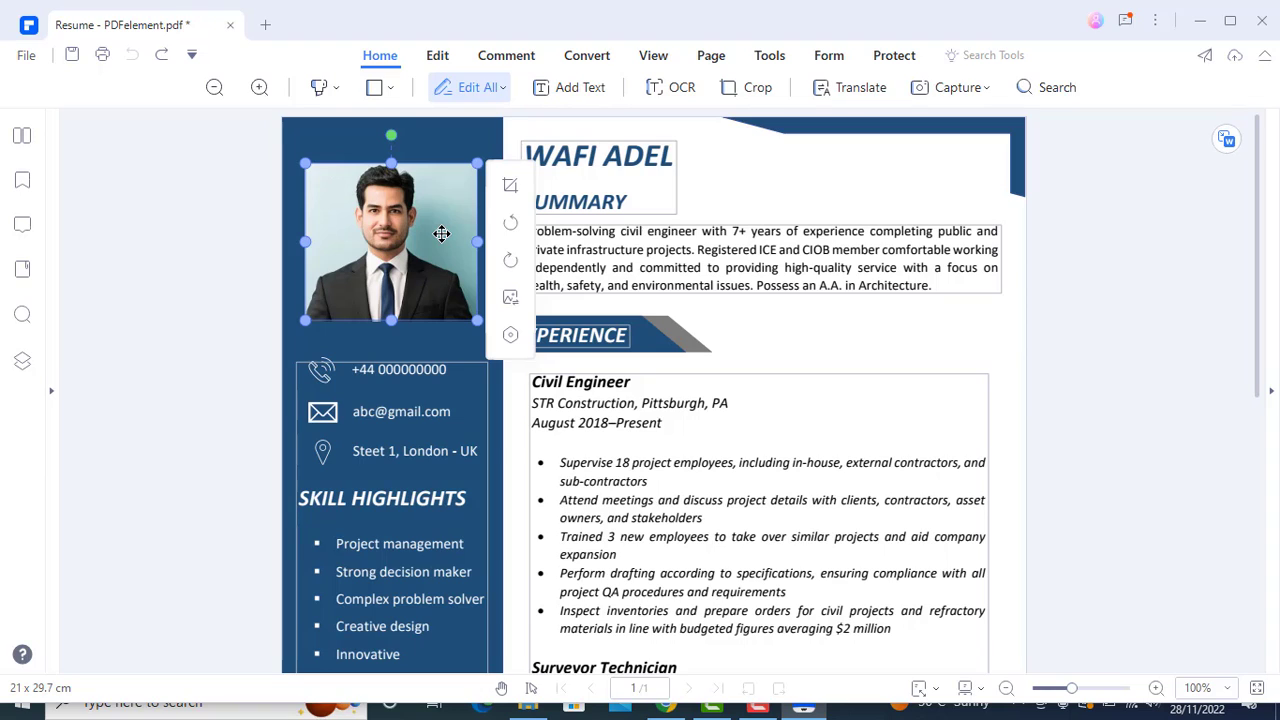
{"action": "double_click", "coordinate": [431, 372]}
Select all the contact details text, then clear the selection
{"action": "key", "text": "ctrl+a"}
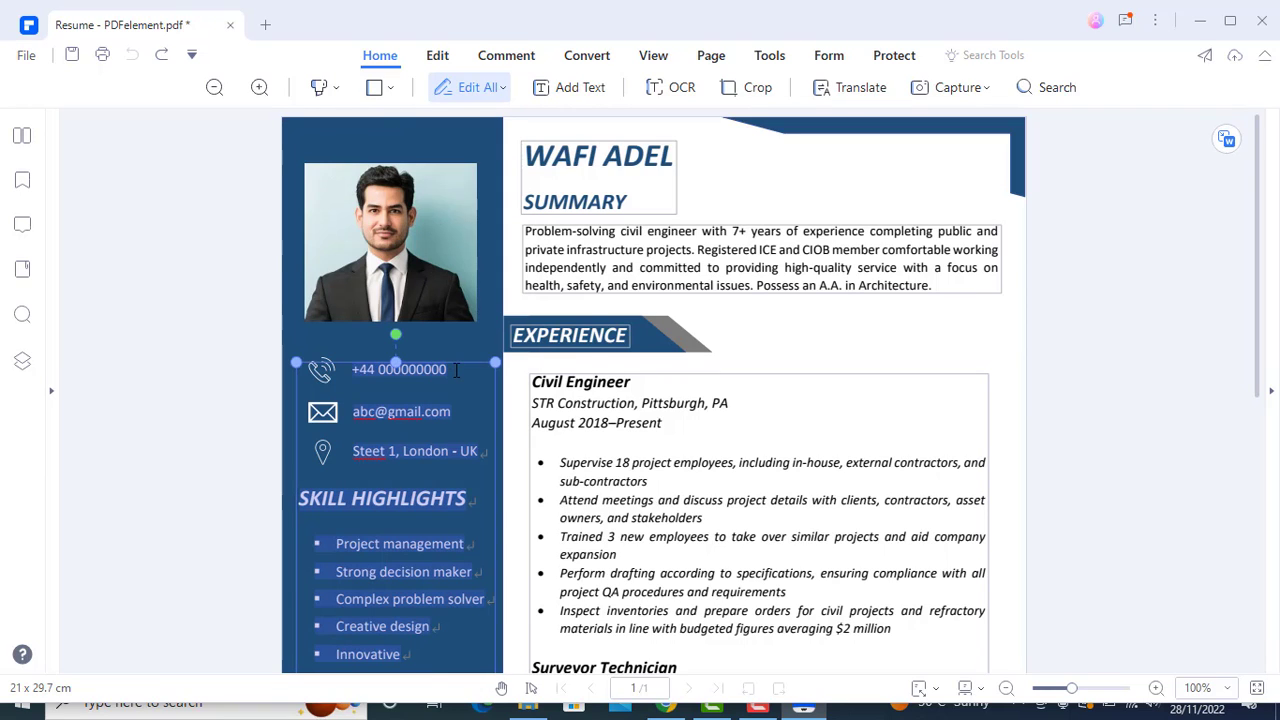
{"action": "left_click", "coordinate": [441, 370]}
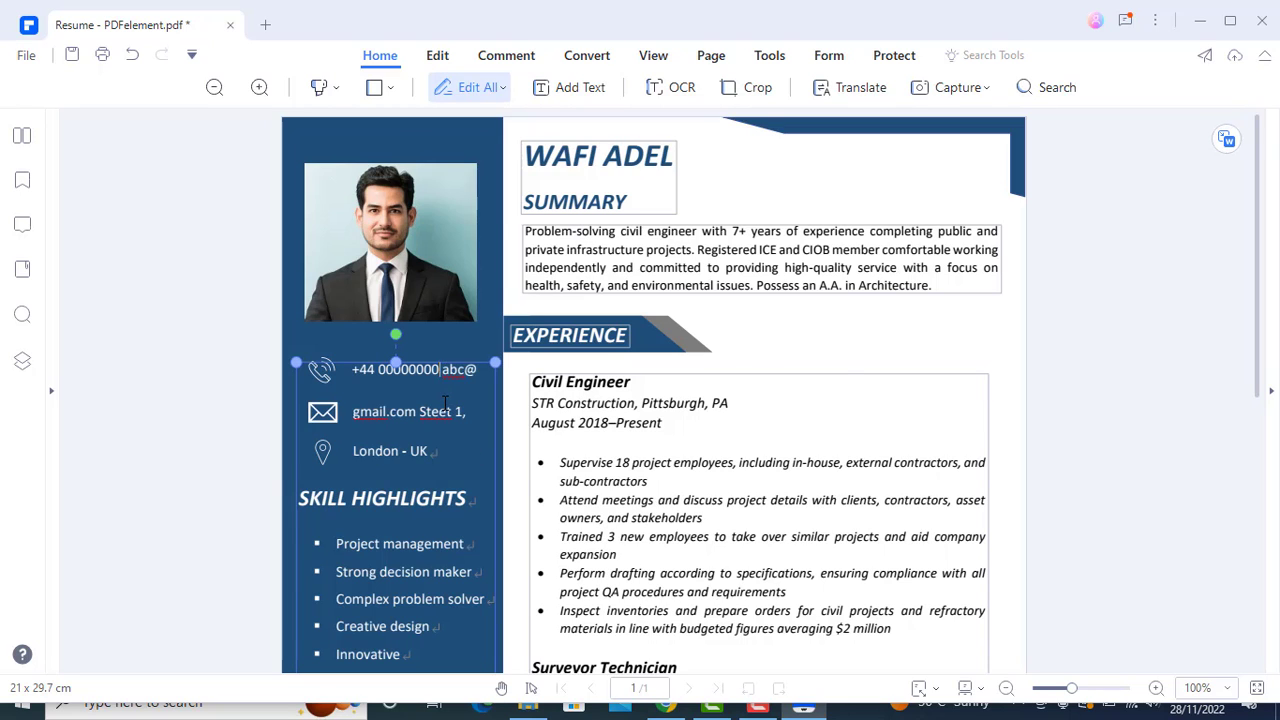
{"action": "scroll", "coordinate": [412, 380], "scroll_direction": "down", "scroll_amount": 3}
{"action": "scroll", "coordinate": [396, 497], "scroll_direction": "down", "scroll_amount": 1}
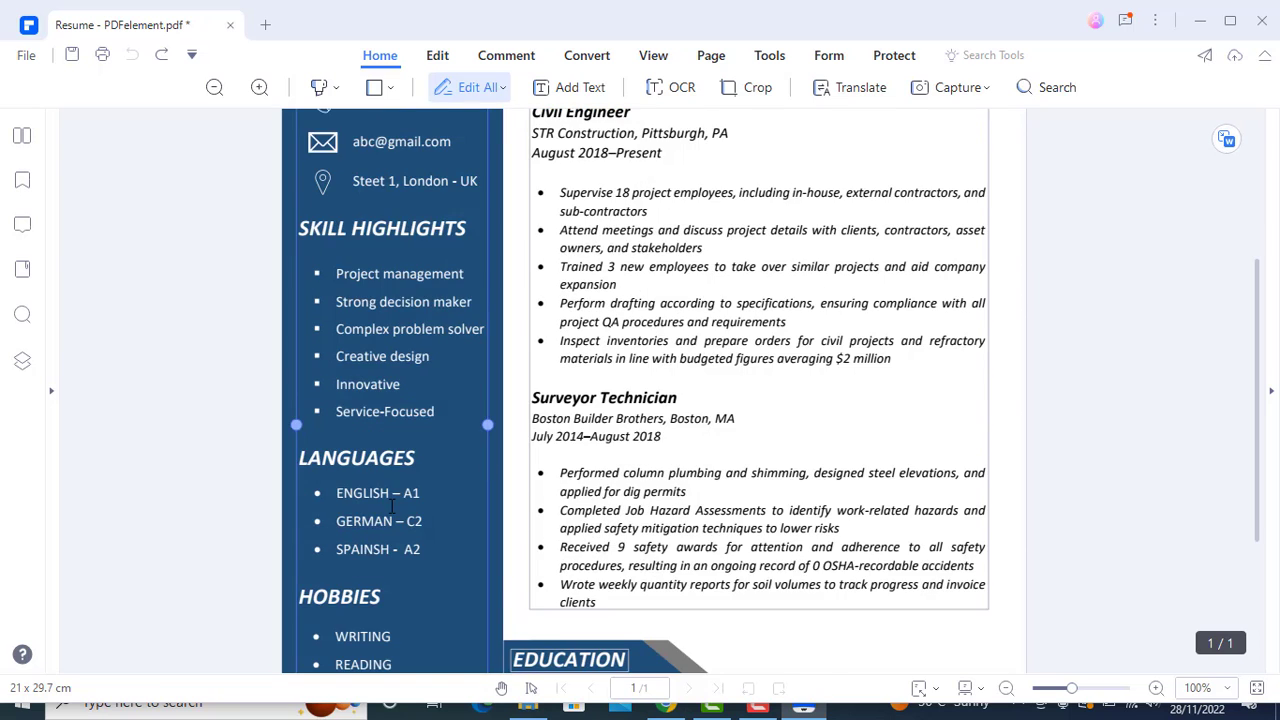
{"action": "scroll", "coordinate": [396, 497], "scroll_direction": "up", "scroll_amount": 3}
{"action": "scroll", "coordinate": [396, 497], "scroll_direction": "up", "scroll_amount": 1}
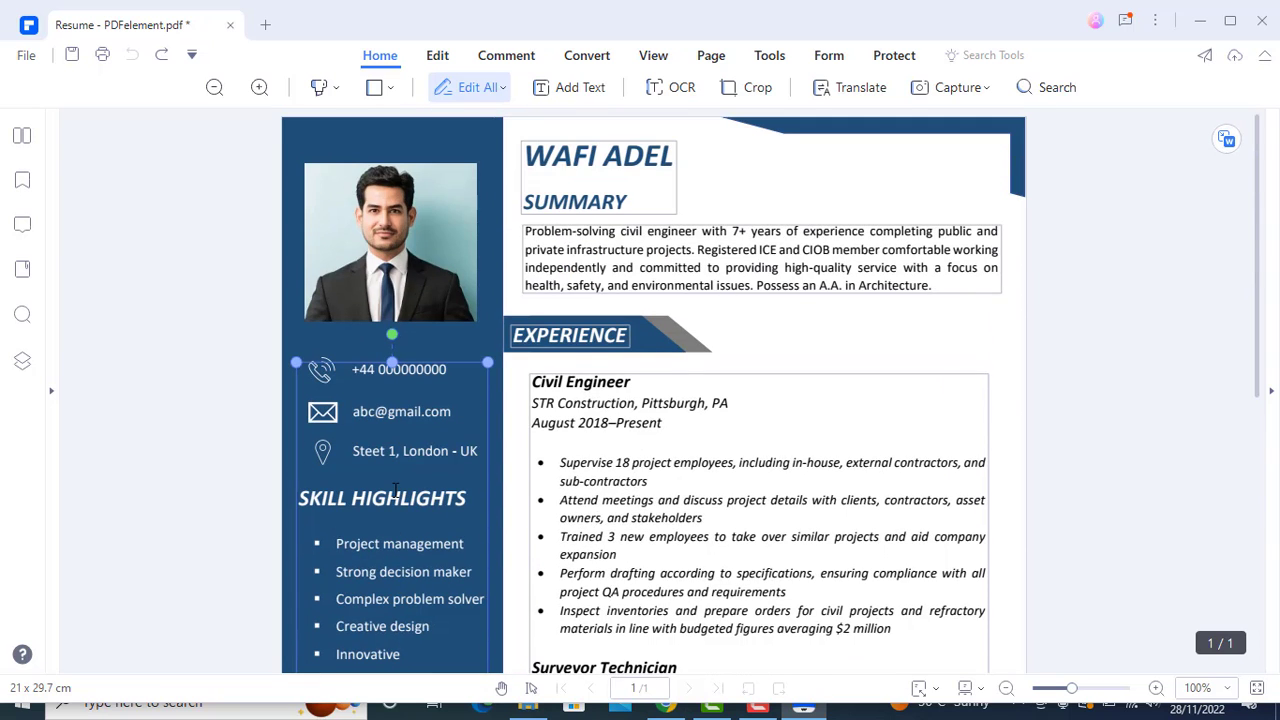
Change the WAFI ADEL heading to 'Your Name' and highlight the summary paragraph
{"action": "left_click", "coordinate": [665, 155]}
{"action": "left_click_drag", "start_coordinate": [665, 155], "coordinate": [524, 157]}
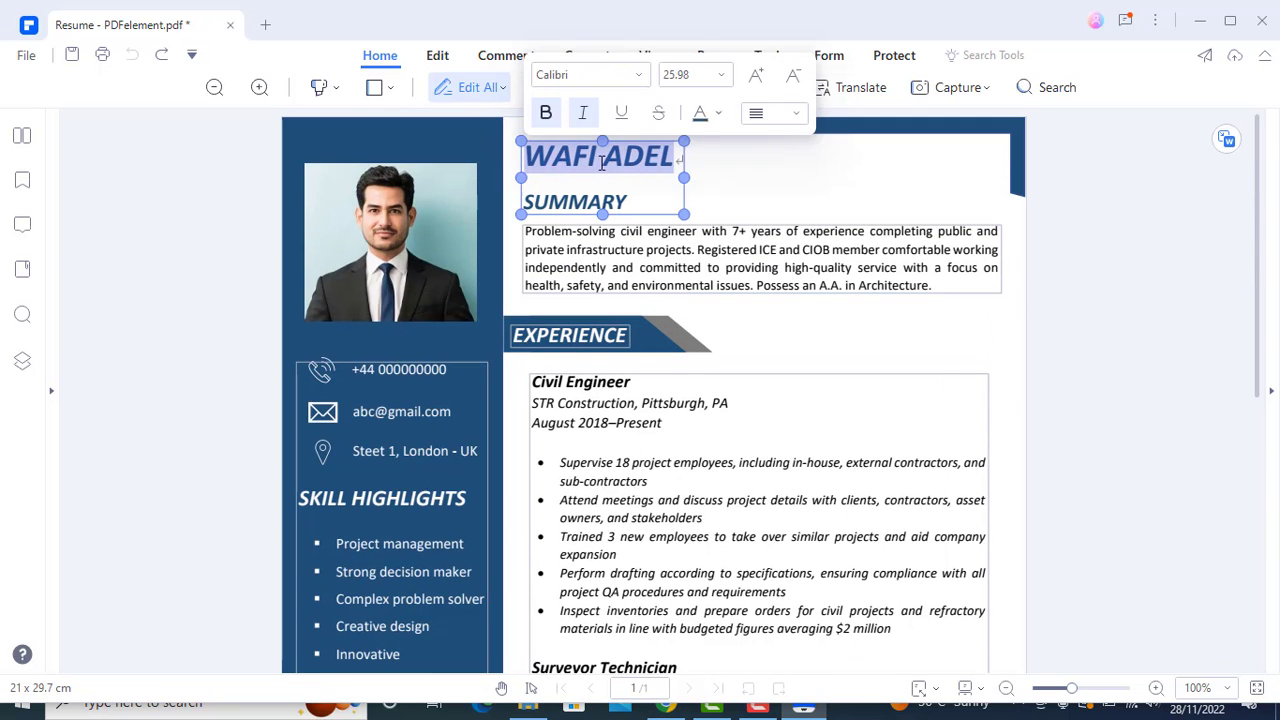
{"action": "key", "text": "BackSpace"}
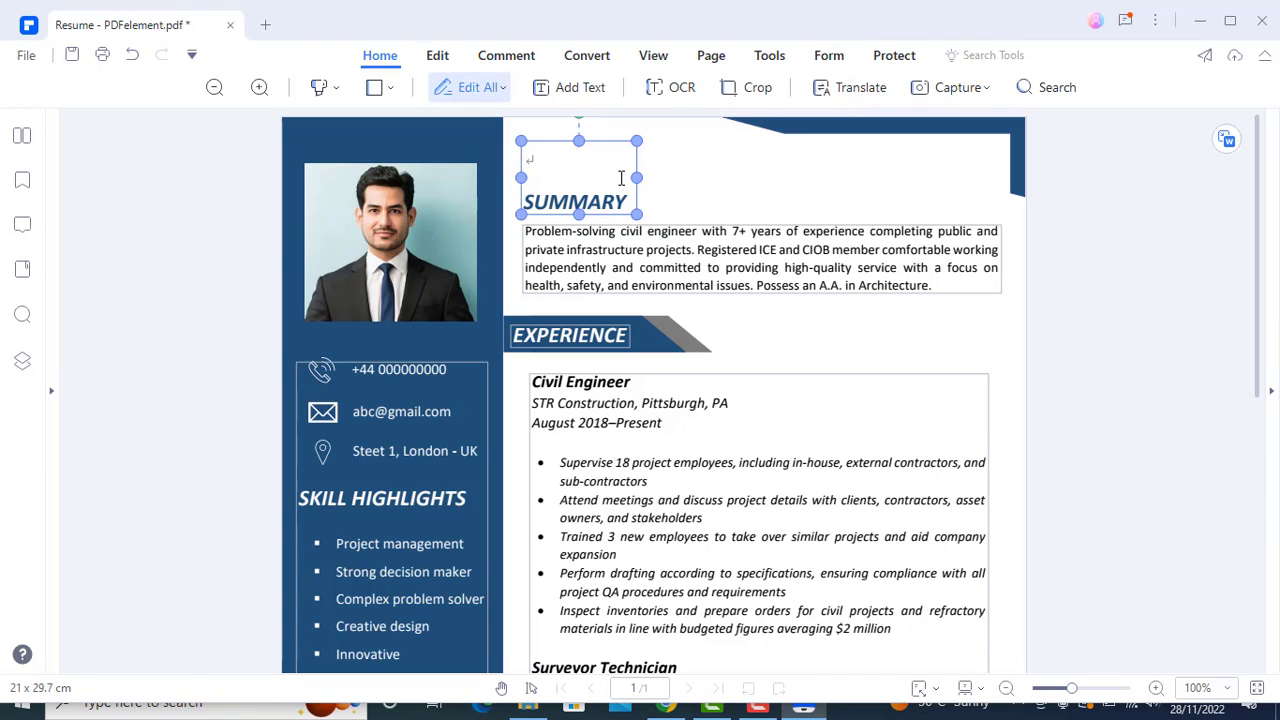
{"action": "type", "text": "Your Name"}
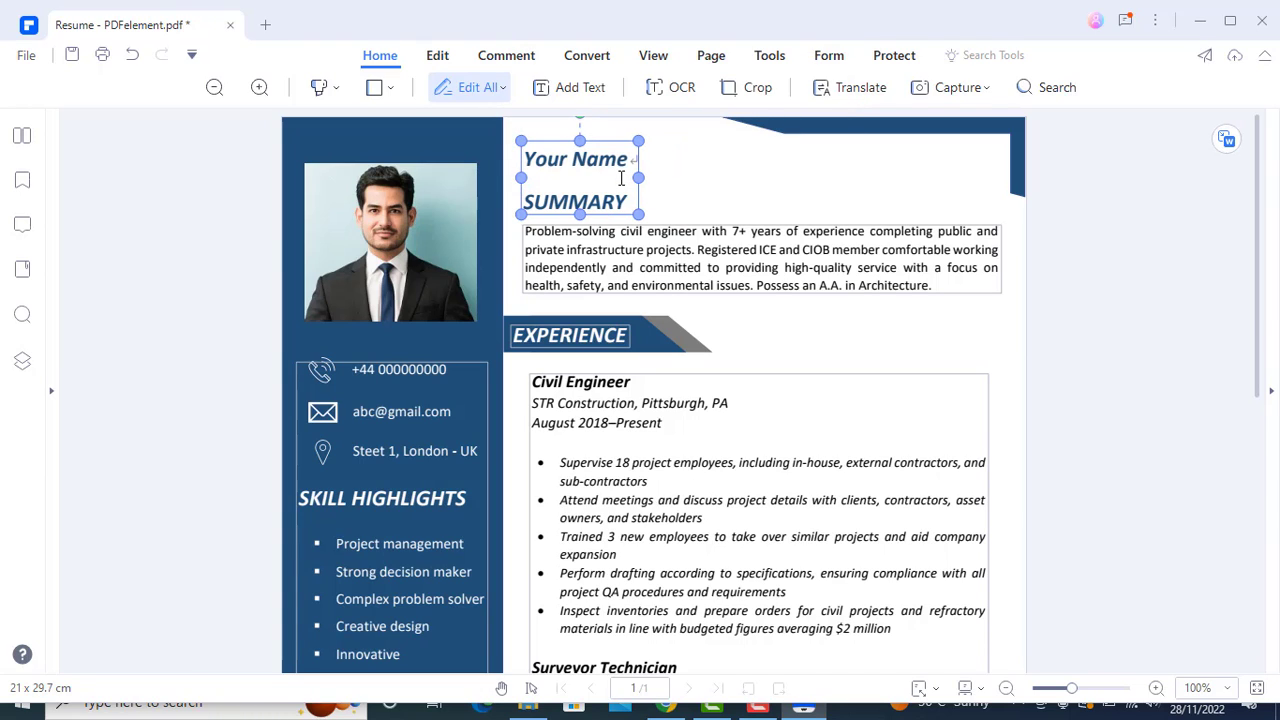
{"action": "key", "text": "ctrl+a"}
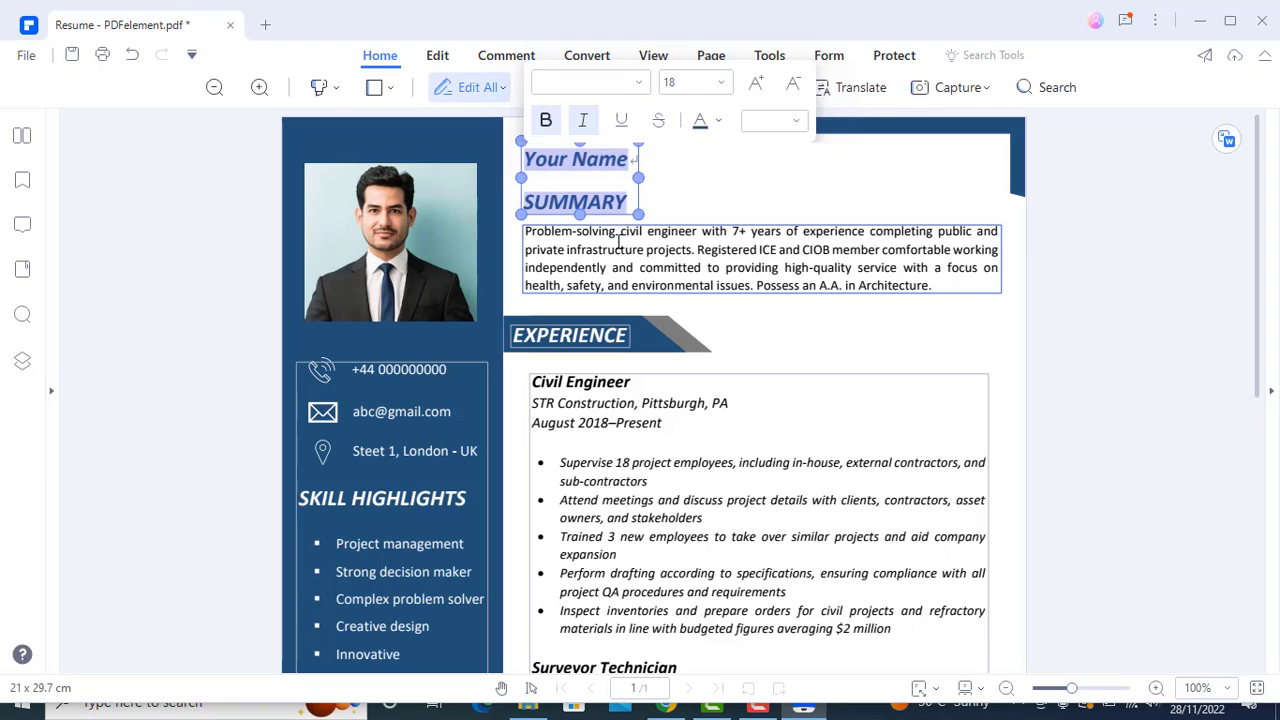
{"action": "left_click", "coordinate": [617, 243]}
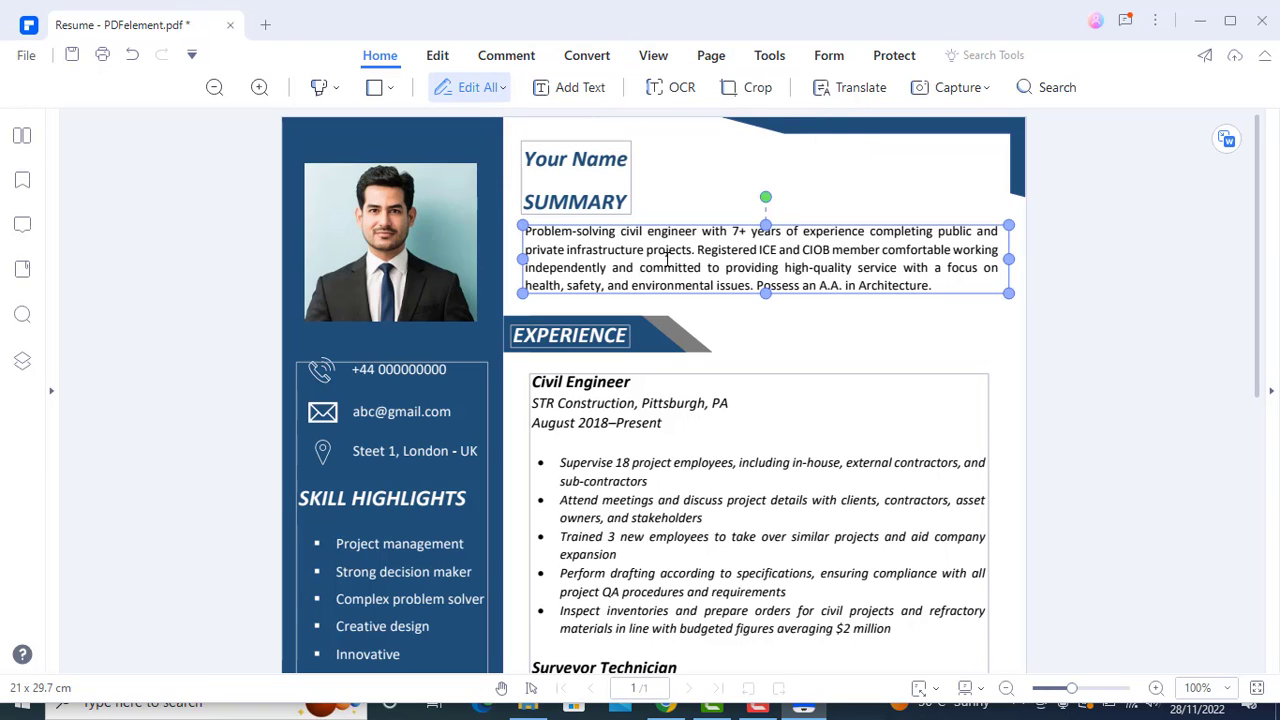
{"action": "left_click_drag", "start_coordinate": [528, 235], "coordinate": [943, 300]}
Replace the old summary with a typed 'Detail-oriented Civil Engineer and PE with 5 years' paragraph
{"action": "key", "text": "BackSpace"}
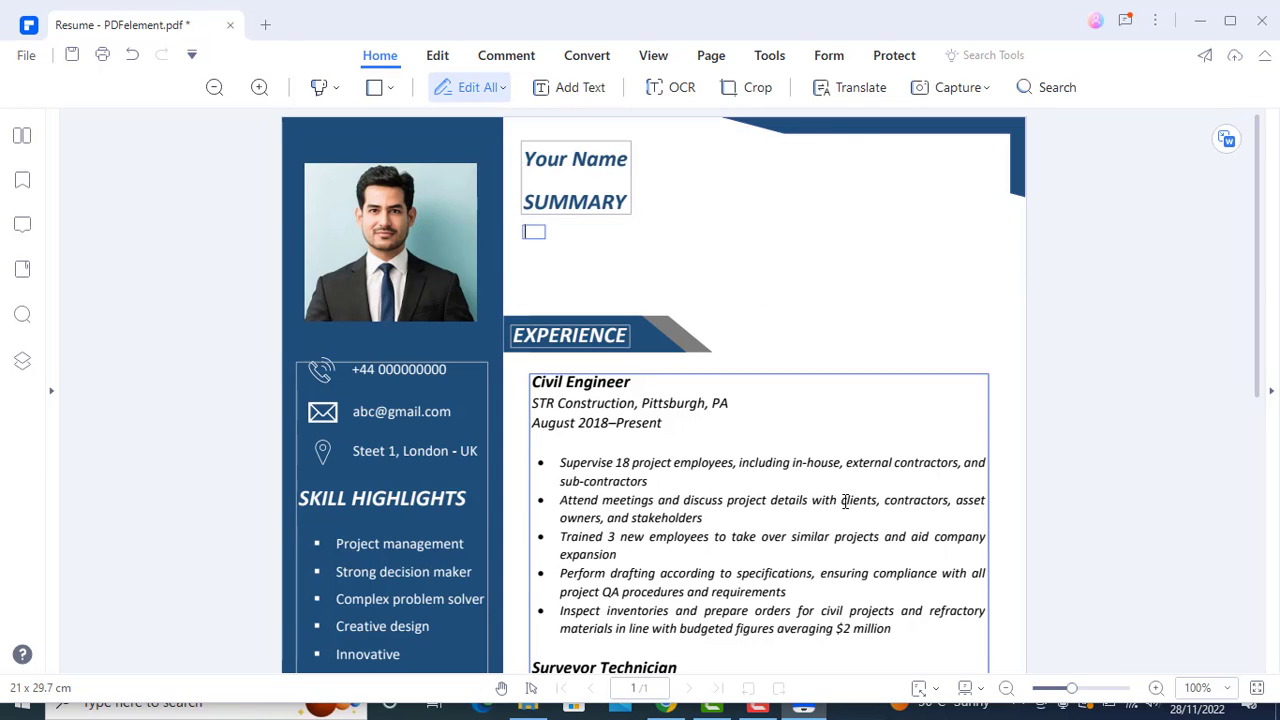
{"action": "type", "text": "Detail-oriented "}
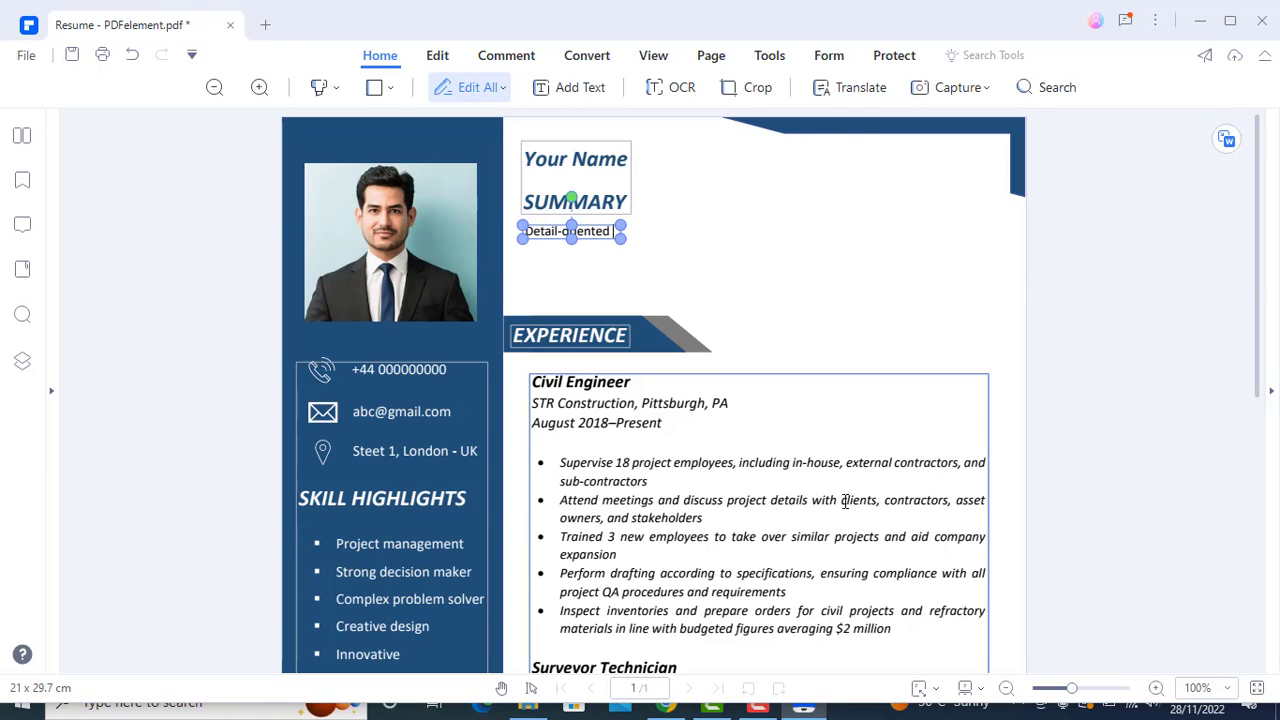
{"action": "type", "text": "Civil Engineer and PE with 5"}
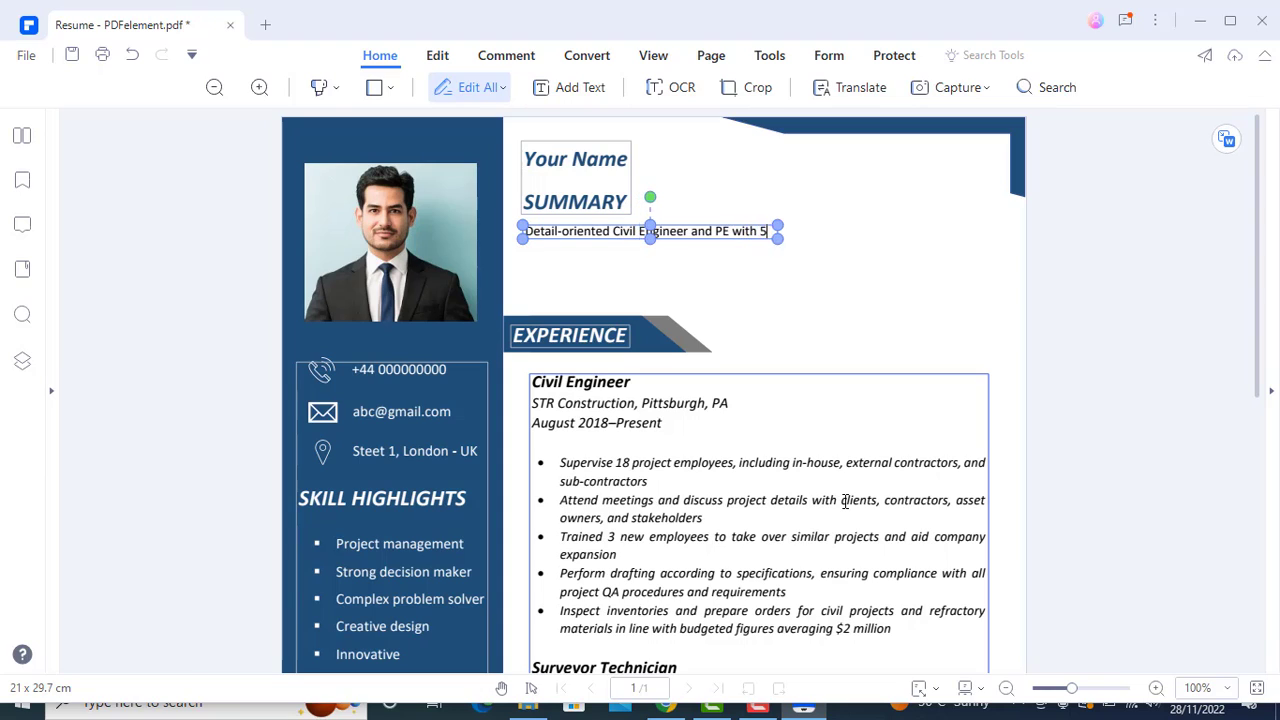
{"action": "type", "text": " years of experience and a ze"}
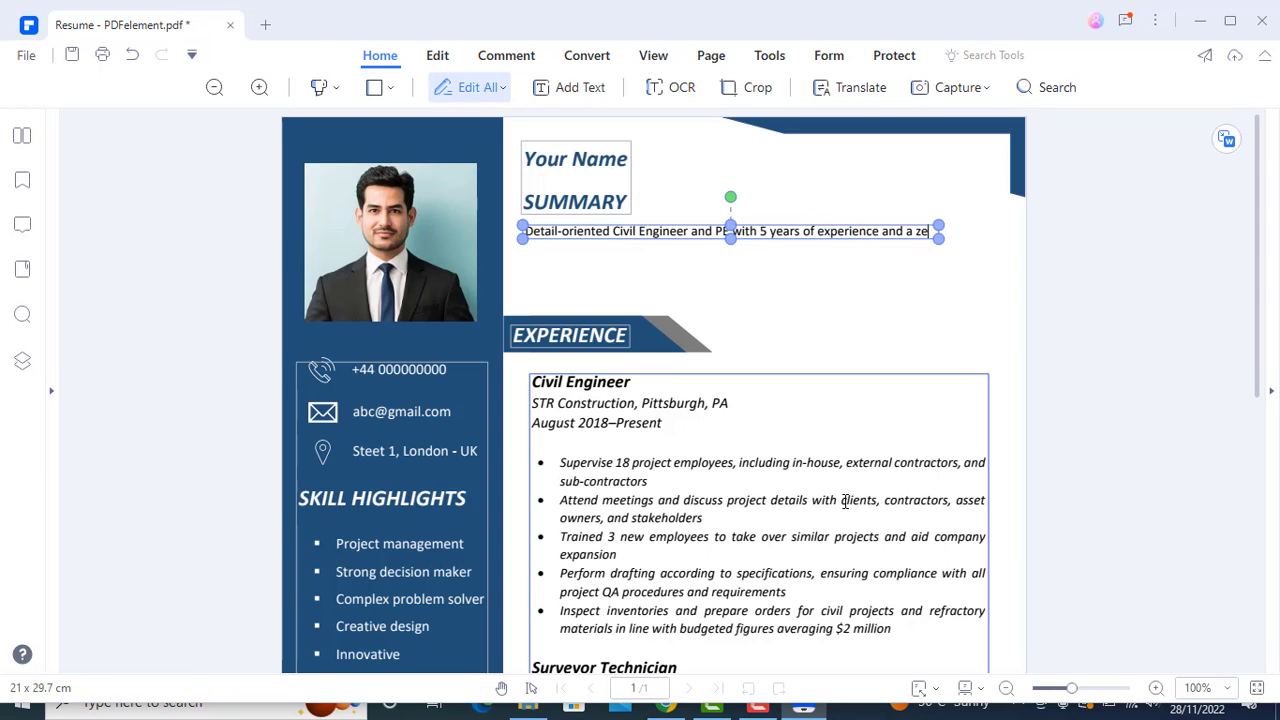
{"action": "type", "text": "st for solving complex problem"}
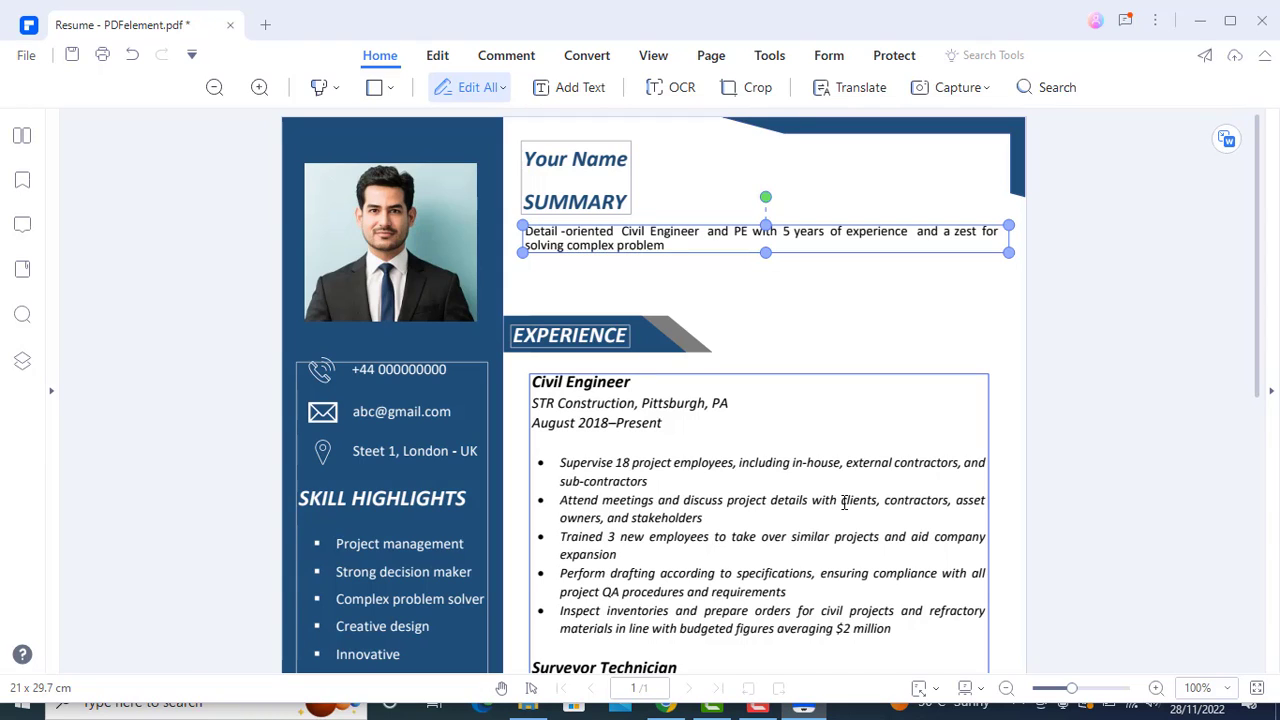
{"action": "type", "text": "s. Seeking to use proven project manageme"}
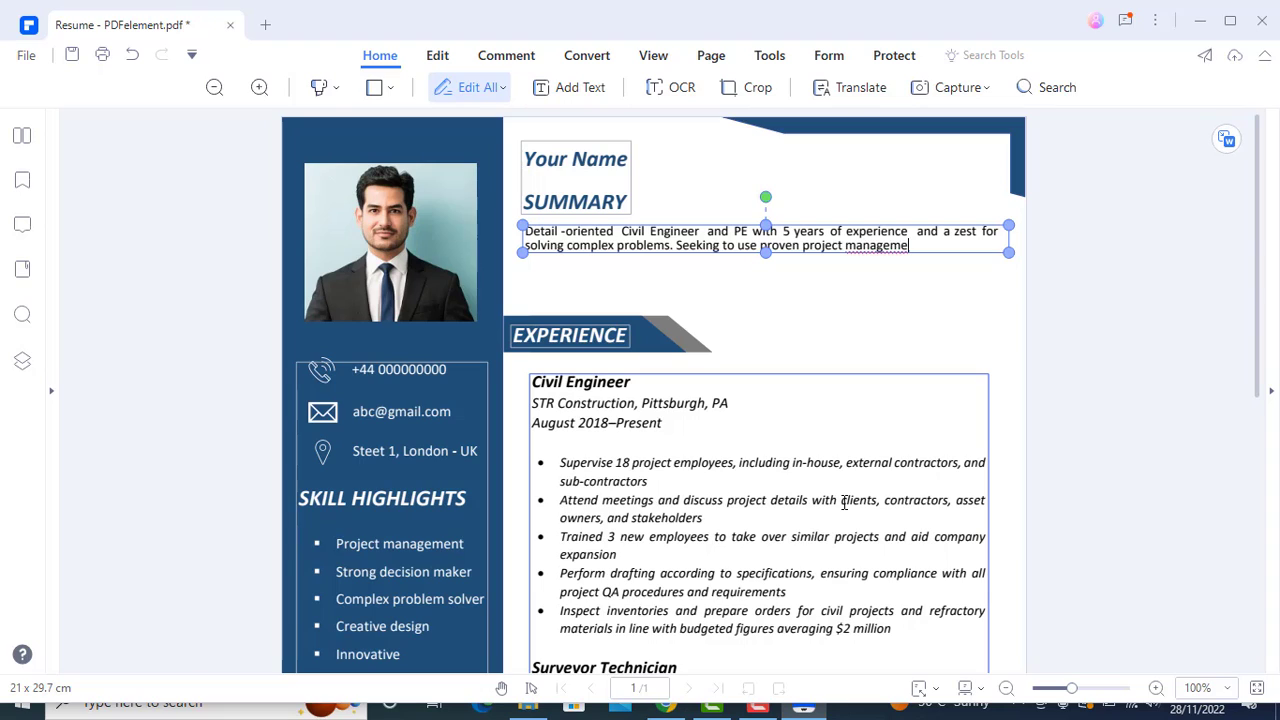
{"action": "type", "text": "nt and design skills "}
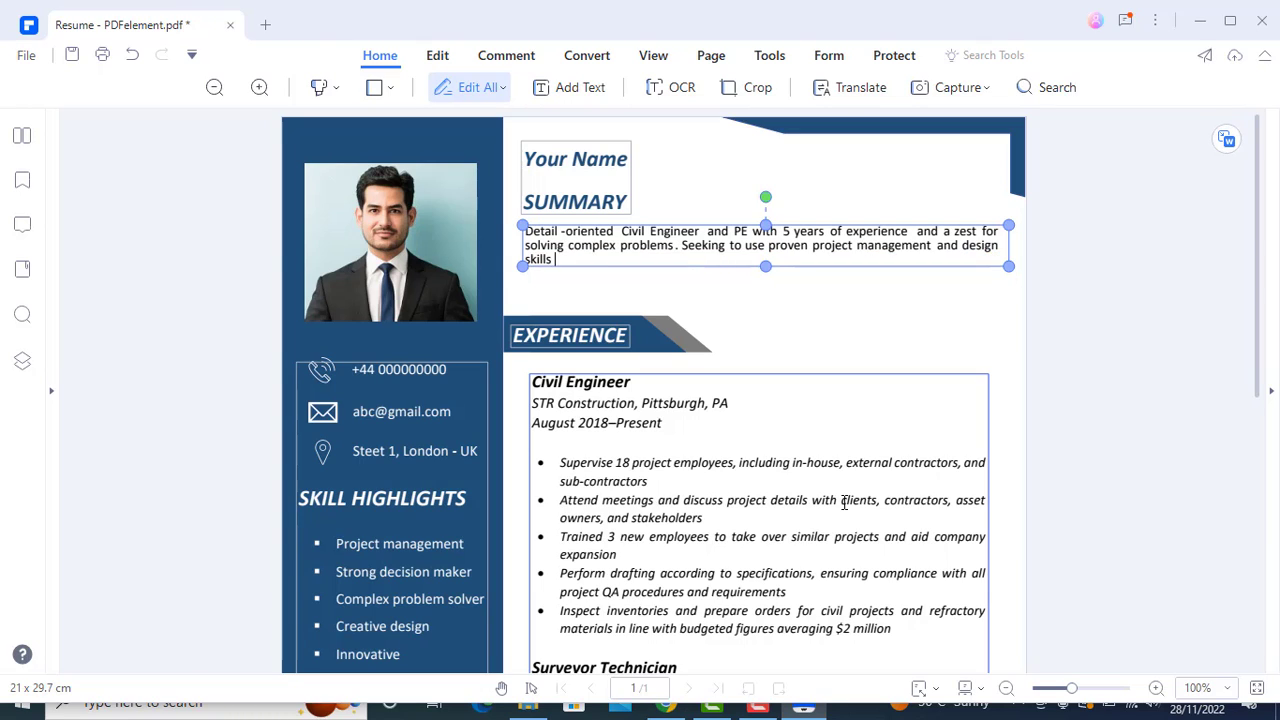
{"action": "type", "text": "to improve quality, cost and time m"}
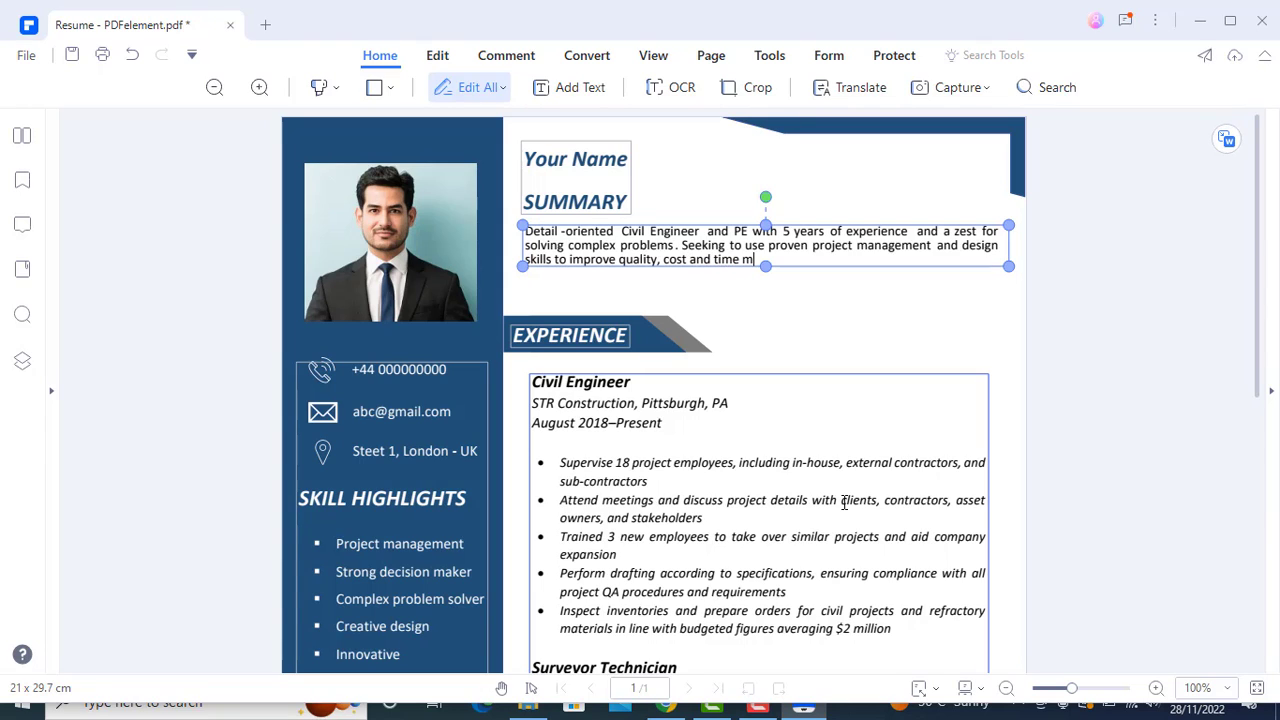
{"action": "type", "text": "etrics for NEP Engineering."}
{"action": "left_click", "coordinate": [980, 328]}
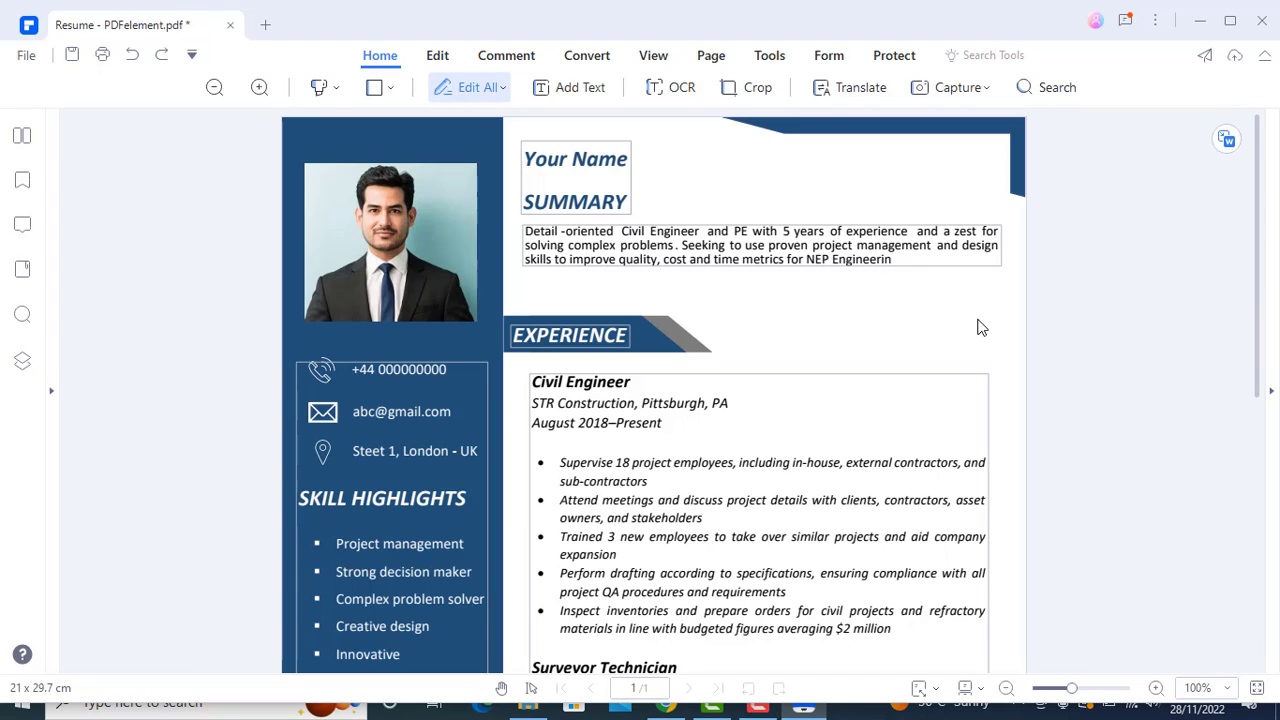
Swap in the pasted 'Problem-solving civil engineer with 7+ years of experience' summary paragraph
{"action": "key", "text": "BackSpace"}
{"action": "key", "text": "BackSpace"}
{"action": "key", "text": "BackSpace"}
{"action": "key", "text": "BackSpace"}
{"action": "key", "text": "BackSpace"}
{"action": "key", "text": "BackSpace"}
{"action": "key", "text": "BackSpace"}
{"action": "key", "text": "BackSpace"}
{"action": "key", "text": "BackSpace"}
{"action": "key", "text": "BackSpace"}
{"action": "key", "text": "BackSpace"}
{"action": "key", "text": "BackSpace"}
{"action": "key", "text": "BackSpace"}
{"action": "key", "text": "BackSpace"}
{"action": "key", "text": "BackSpace"}
{"action": "key", "text": "BackSpace"}
{"action": "key", "text": "BackSpace"}
{"action": "key", "text": "BackSpace"}
{"action": "key", "text": "BackSpace"}
{"action": "key", "text": "BackSpace"}
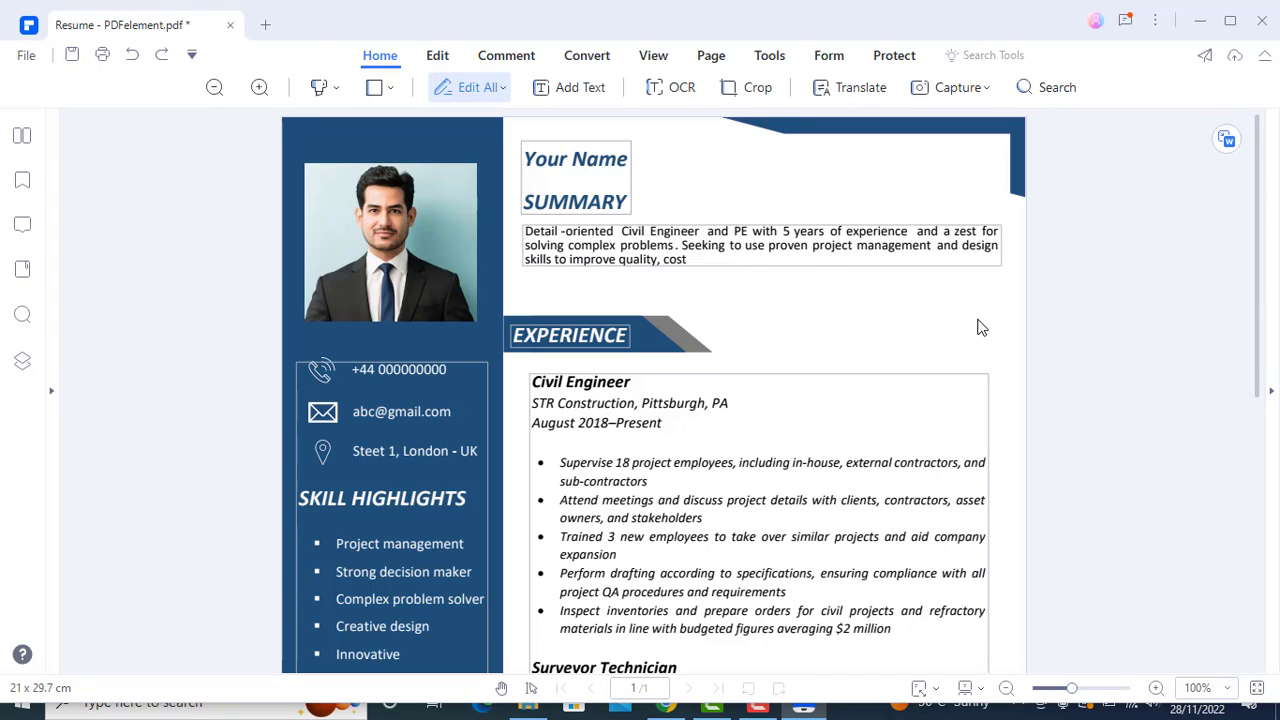
{"action": "key", "text": "BackSpace"}
{"action": "key", "text": "BackSpace"}
{"action": "key", "text": "BackSpace"}
{"action": "key", "text": "BackSpace"}
{"action": "key", "text": "BackSpace"}
{"action": "key", "text": "BackSpace"}
{"action": "key", "text": "BackSpace"}
{"action": "key", "text": "BackSpace"}
{"action": "key", "text": "BackSpace"}
{"action": "key", "text": "BackSpace"}
{"action": "key", "text": "BackSpace"}
{"action": "key", "text": "BackSpace"}
{"action": "key", "text": "BackSpace"}
{"action": "key", "text": "BackSpace"}
{"action": "key", "text": "BackSpace"}
{"action": "key", "text": "BackSpace"}
{"action": "key", "text": "BackSpace"}
{"action": "key", "text": "BackSpace"}
{"action": "key", "text": "BackSpace"}
{"action": "key", "text": "BackSpace"}
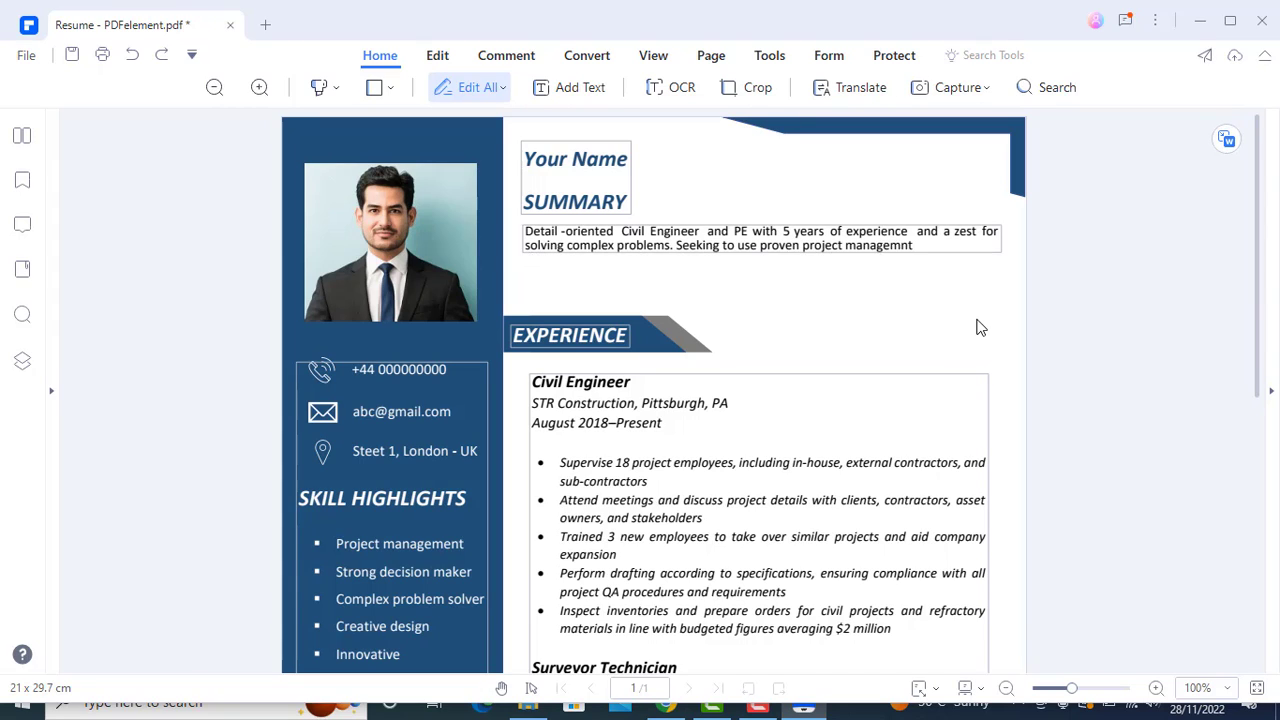
{"action": "key", "text": "BackSpace"}
{"action": "key", "text": "BackSpace"}
{"action": "key", "text": "BackSpace"}
{"action": "key", "text": "BackSpace"}
{"action": "key", "text": "BackSpace"}
{"action": "key", "text": "BackSpace"}
{"action": "key", "text": "BackSpace"}
{"action": "key", "text": "BackSpace"}
{"action": "key", "text": "BackSpace"}
{"action": "key", "text": "BackSpace"}
{"action": "key", "text": "BackSpace"}
{"action": "key", "text": "BackSpace"}
{"action": "key", "text": "BackSpace"}
{"action": "key", "text": "BackSpace"}
{"action": "key", "text": "BackSpace"}
{"action": "key", "text": "BackSpace"}
{"action": "key", "text": "BackSpace"}
{"action": "key", "text": "BackSpace"}
{"action": "key", "text": "BackSpace"}
{"action": "key", "text": "BackSpace"}
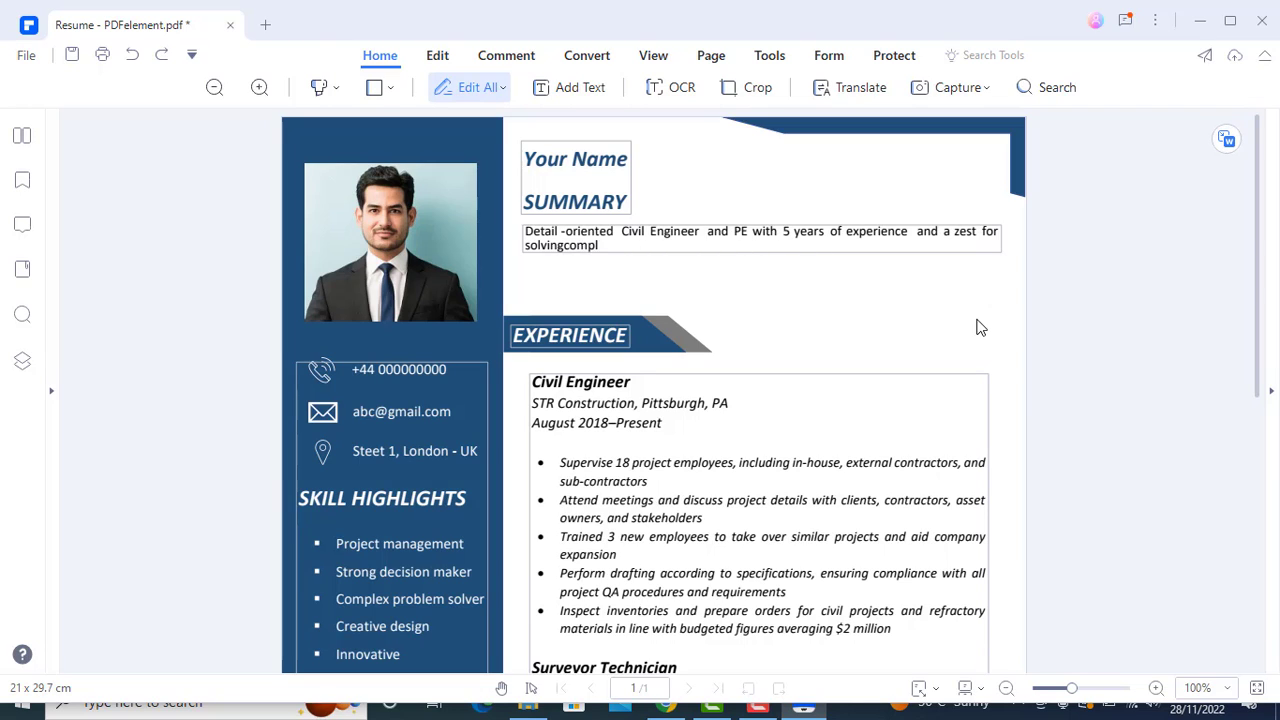
{"action": "key", "text": "ctrl+a"}
{"action": "type", "text": "Problem-solving civil engineer with 7+ years of experience completing public and private infrastructure projects. Registered ICE and CIOB member comfortable working independently and committed to providing high-quality service with a focus on health, safety, and environmental issues. Possess an A.A. in Architecture."}
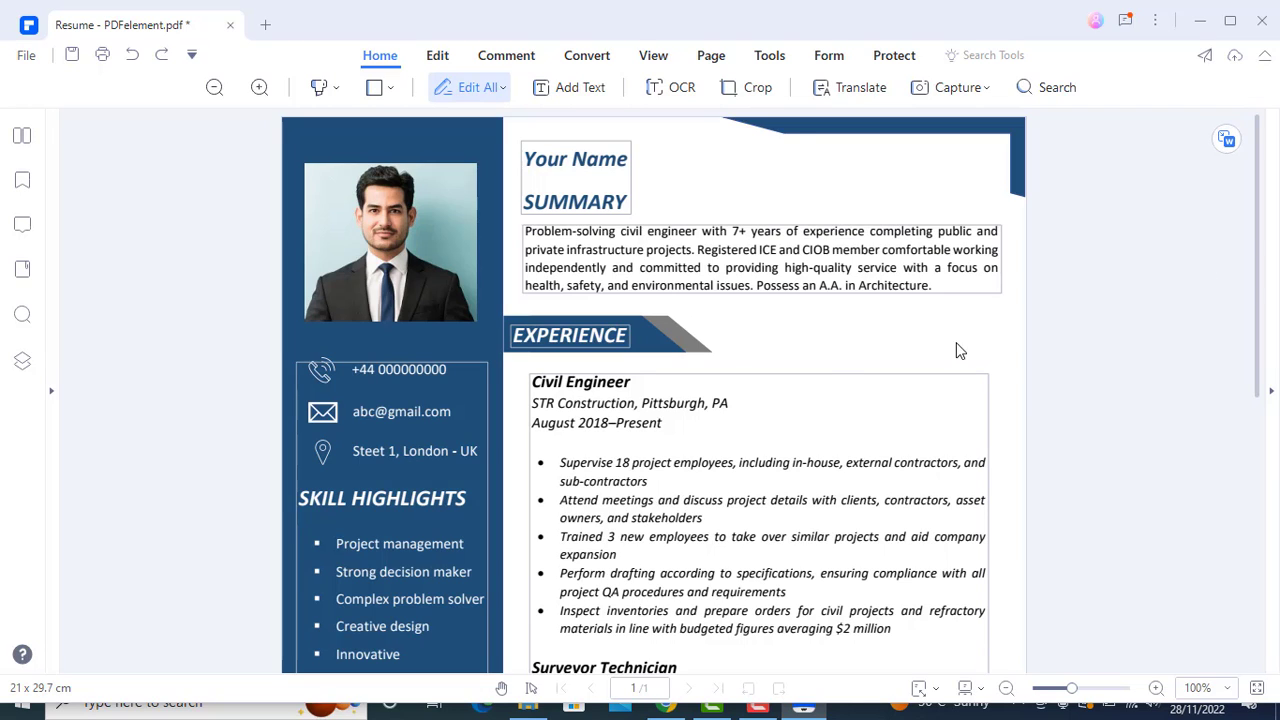
{"action": "left_click", "coordinate": [833, 404]}
Step through the Civil Engineer, Experience, Education and Summary text blocks of the resume
{"action": "left_click", "coordinate": [834, 348]}
{"action": "left_click", "coordinate": [776, 429]}
{"action": "scroll", "coordinate": [776, 429], "scroll_direction": "down", "scroll_amount": 5}
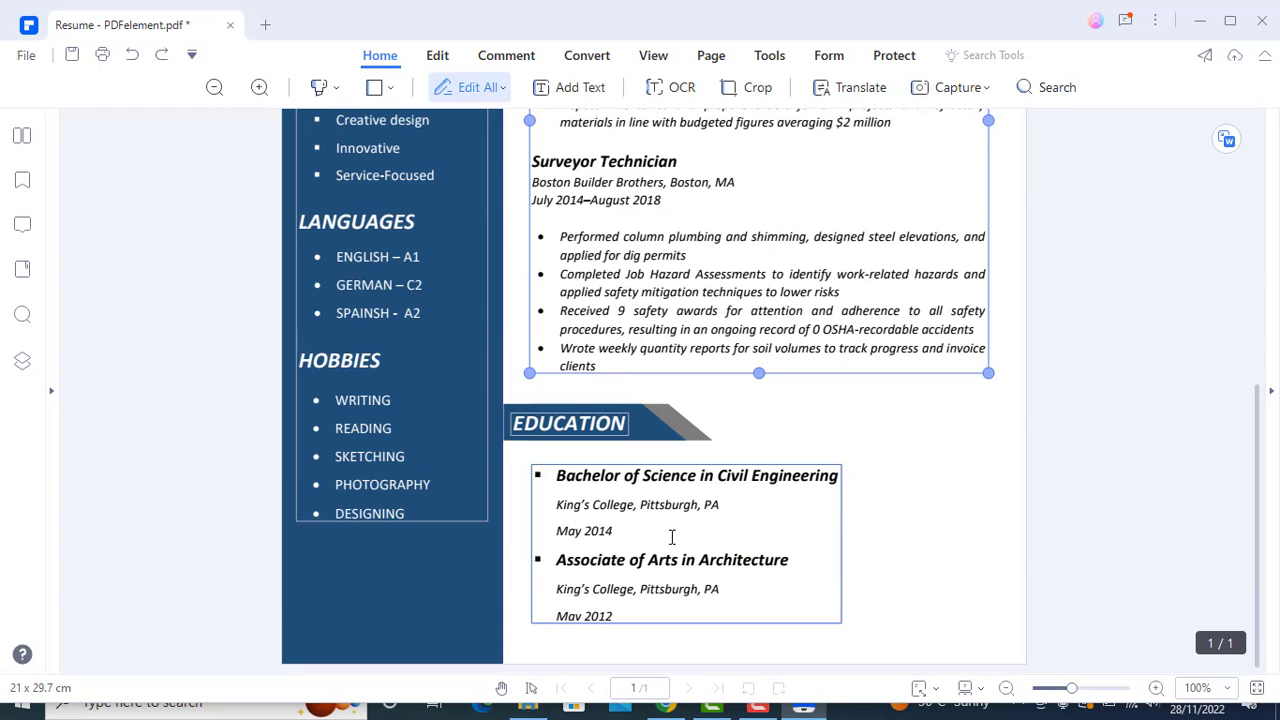
{"action": "left_click", "coordinate": [670, 535]}
{"action": "scroll", "coordinate": [667, 535], "scroll_direction": "up", "scroll_amount": 1}
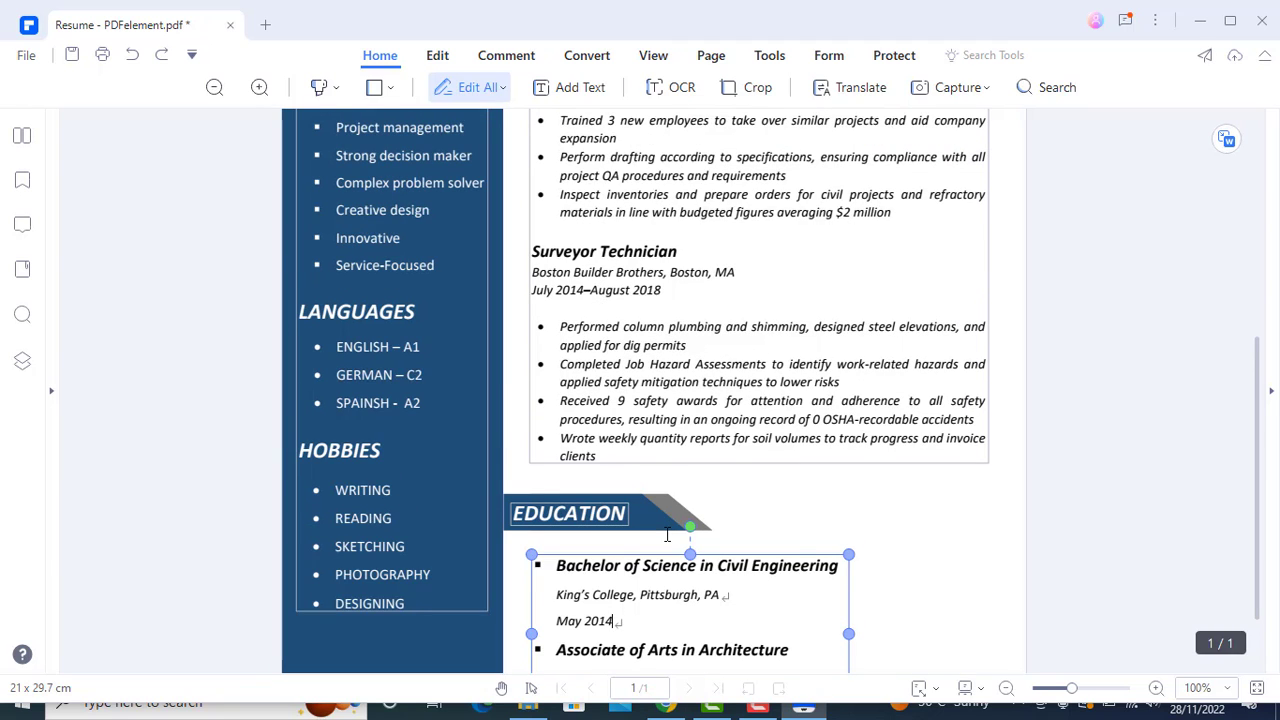
{"action": "scroll", "coordinate": [667, 535], "scroll_direction": "up", "scroll_amount": 4}
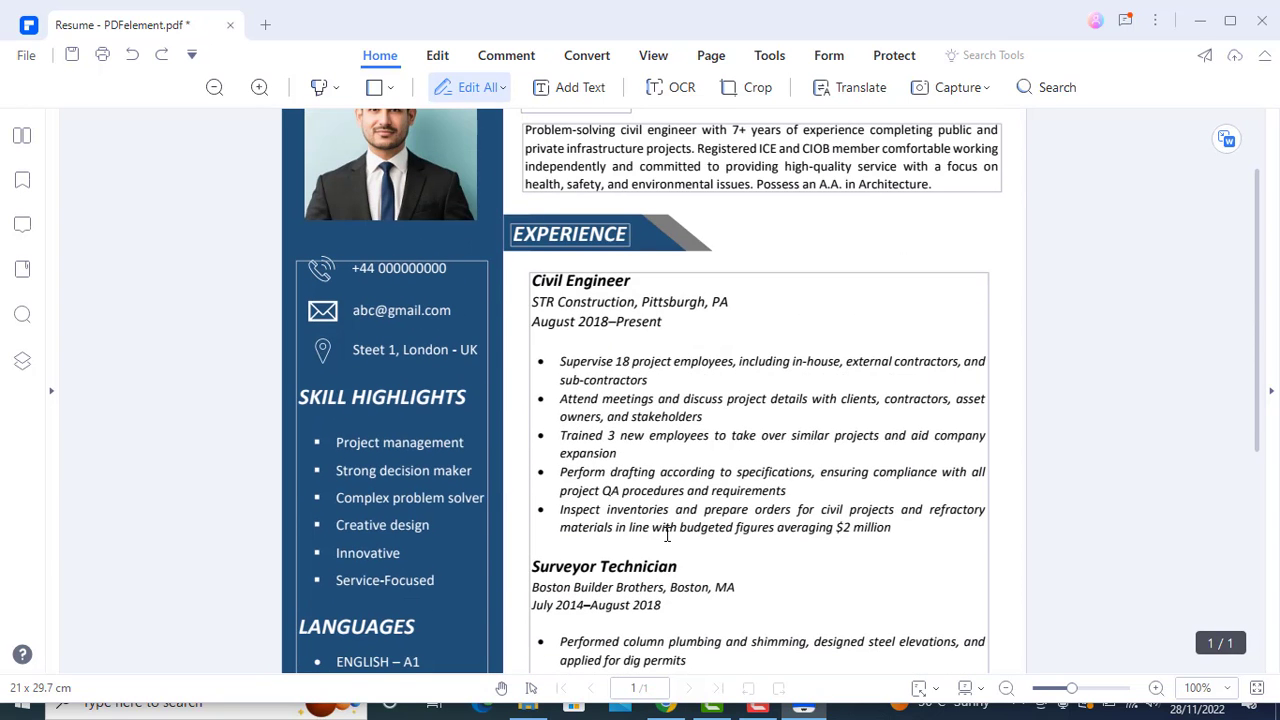
{"action": "scroll", "coordinate": [667, 535], "scroll_direction": "up", "scroll_amount": 1}
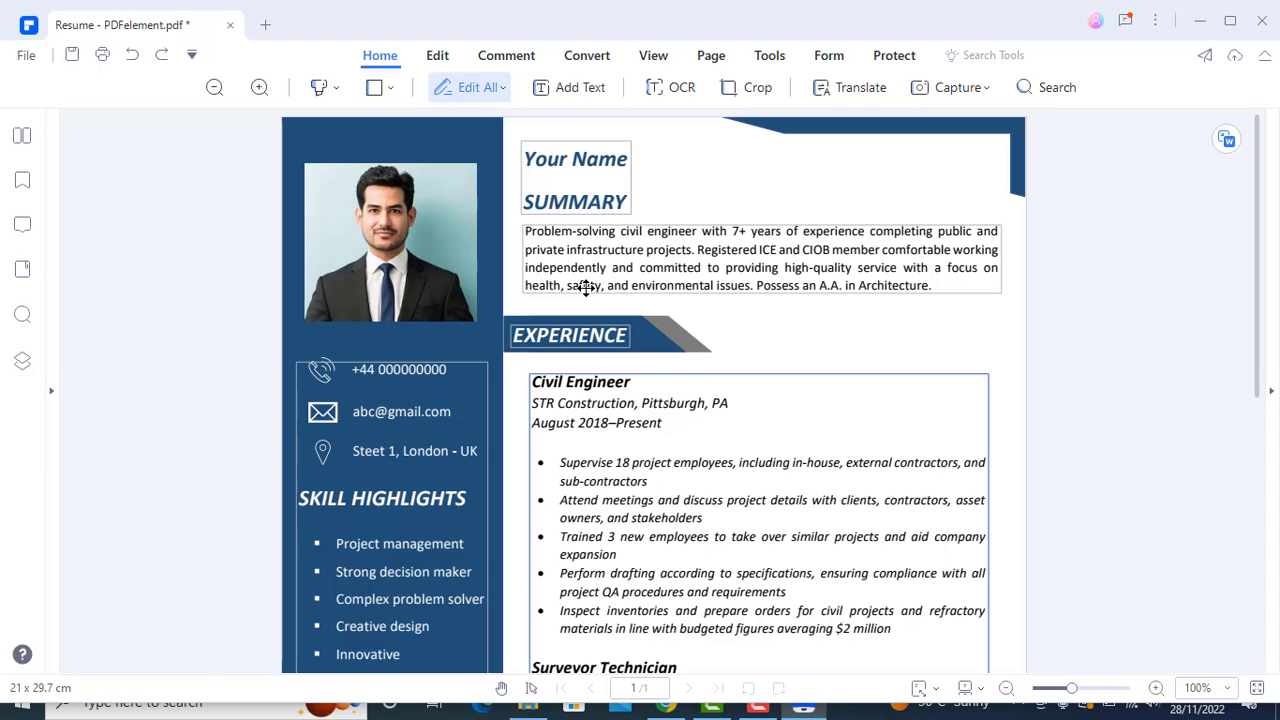
{"action": "left_click", "coordinate": [646, 249]}
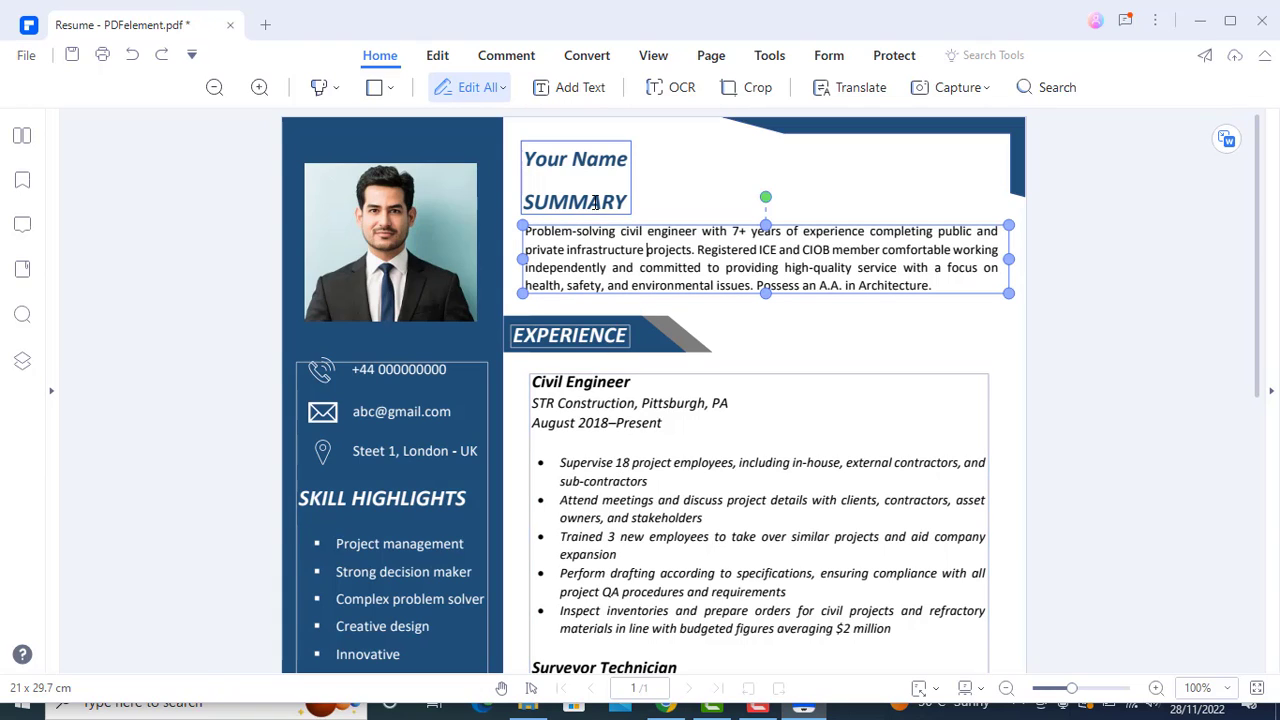
{"action": "mouse_move", "coordinate": [1236, 142]}
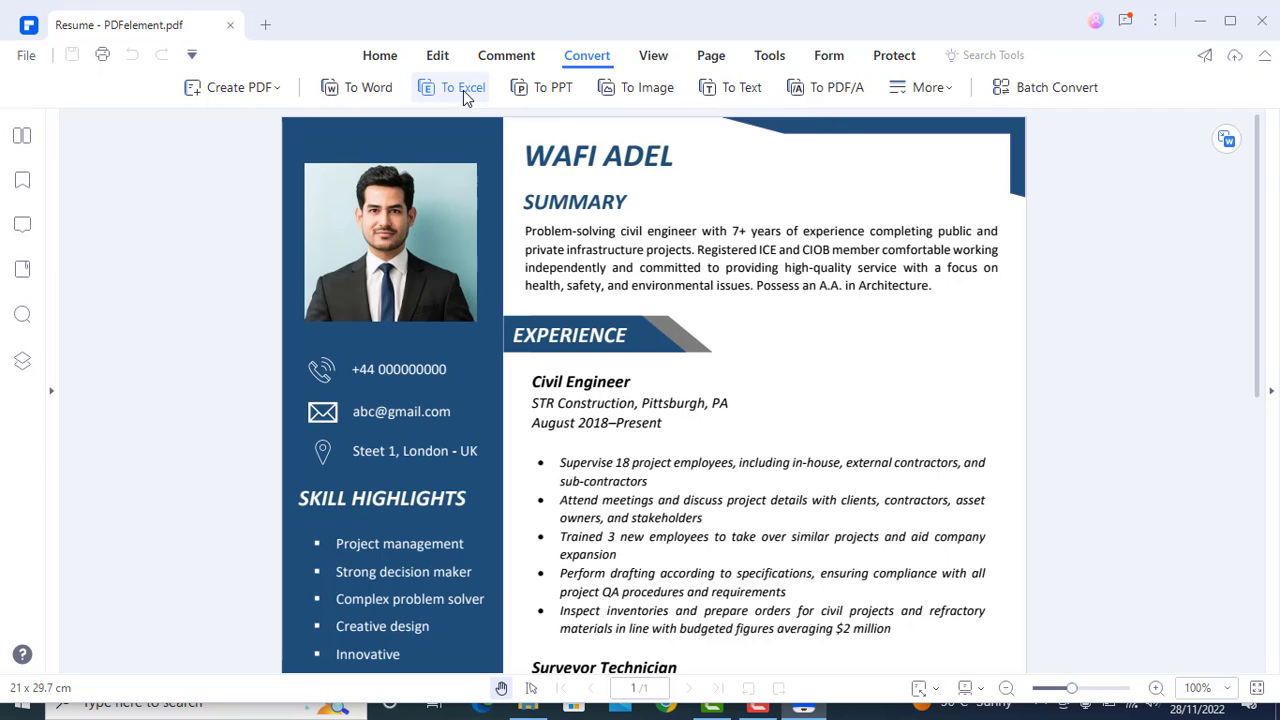
Export the resume to Word as Resume - PDFelement.docx in Downloads, then open that folder
{"action": "left_click", "coordinate": [362, 90]}
{"action": "left_click", "coordinate": [672, 327]}
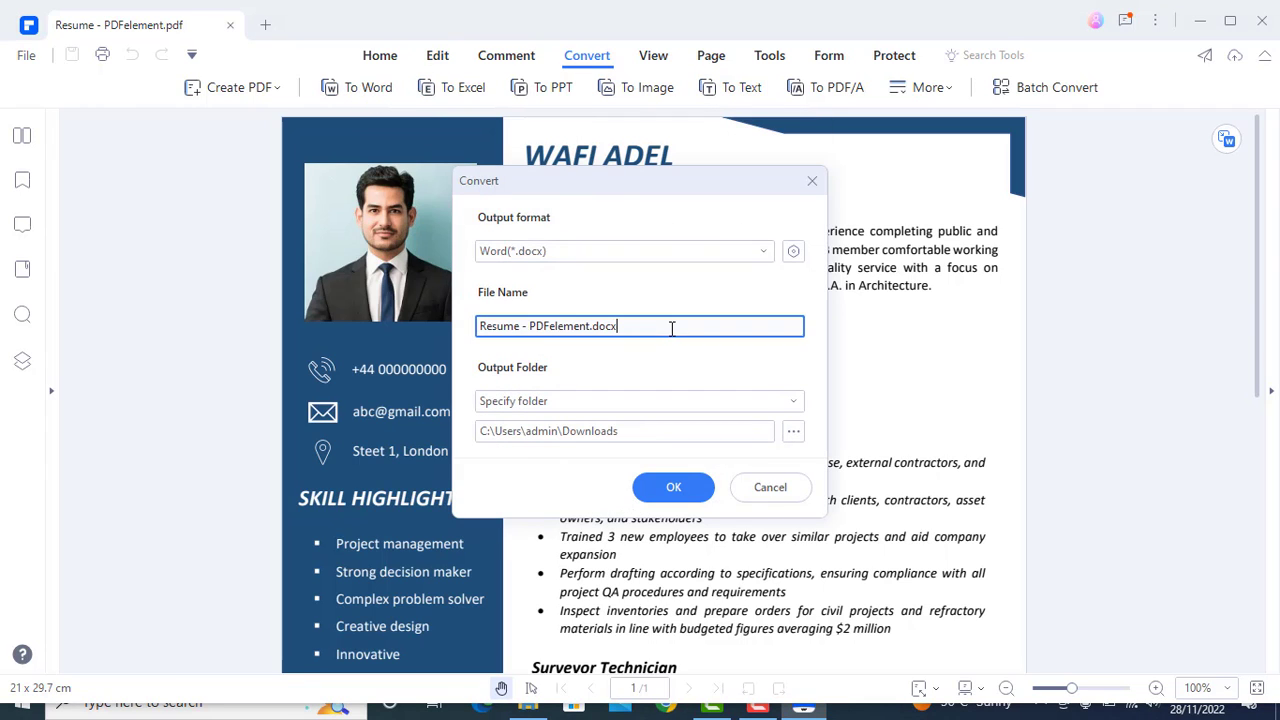
{"action": "left_click", "coordinate": [793, 428]}
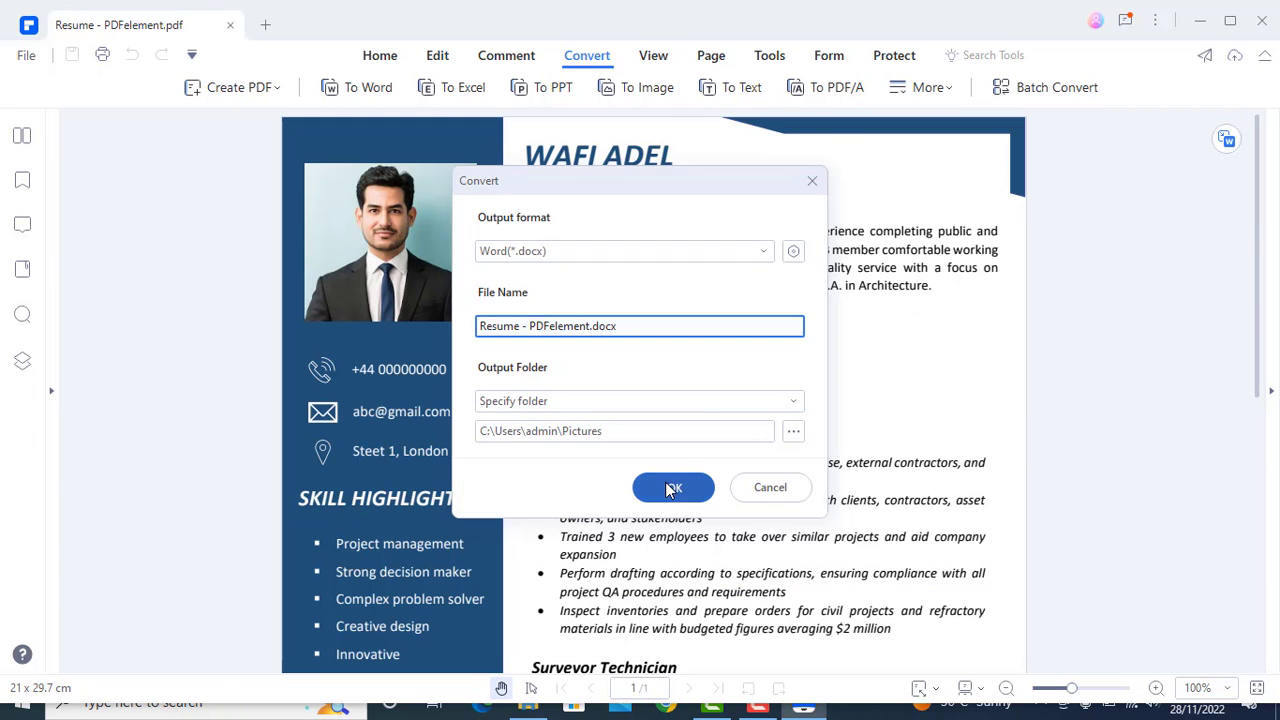
{"action": "left_click", "coordinate": [672, 487]}
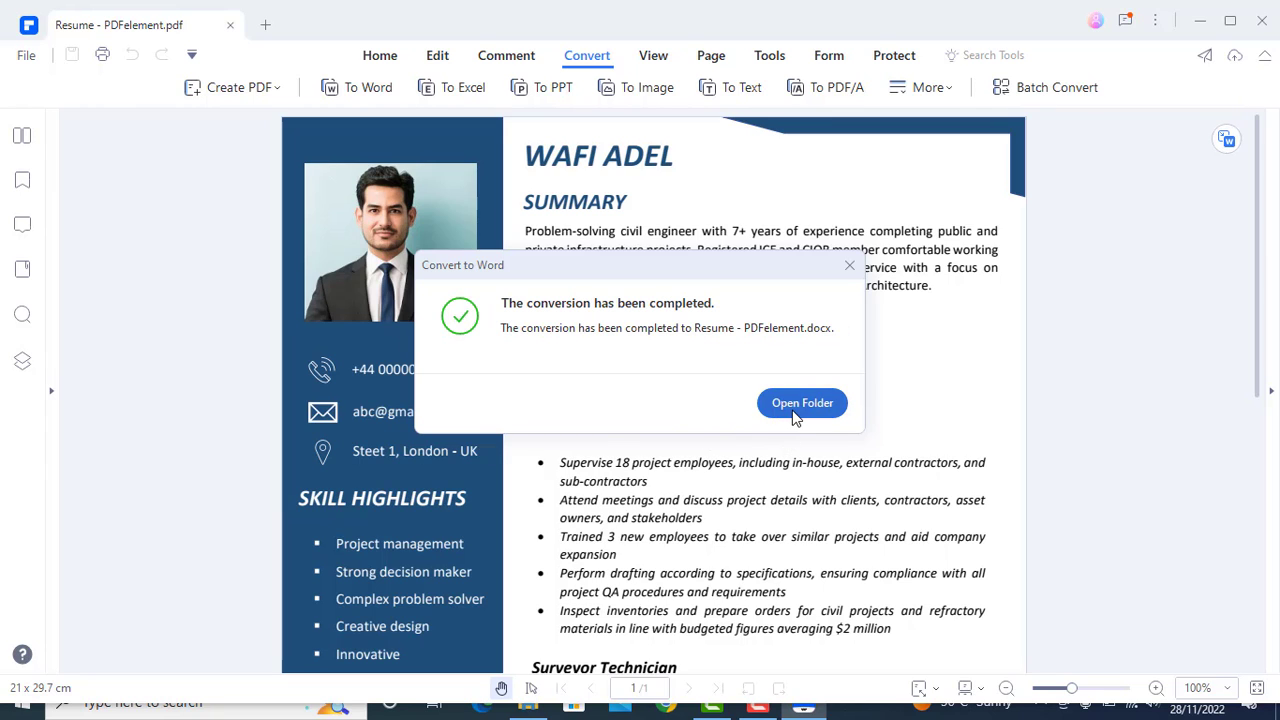
{"action": "left_click", "coordinate": [792, 410]}
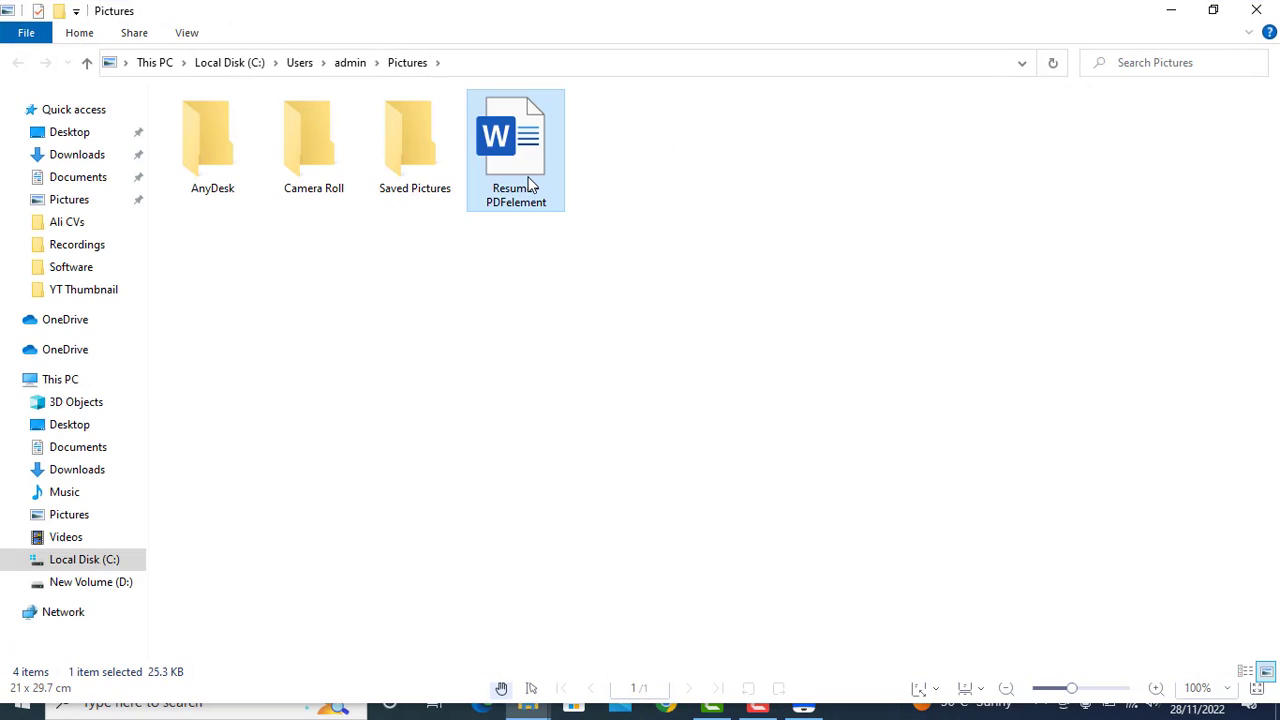
Open Resume - PDFelement.docx in Word, change the name heading to 'Your Name', then undo it
{"action": "double_click", "coordinate": [529, 185]}
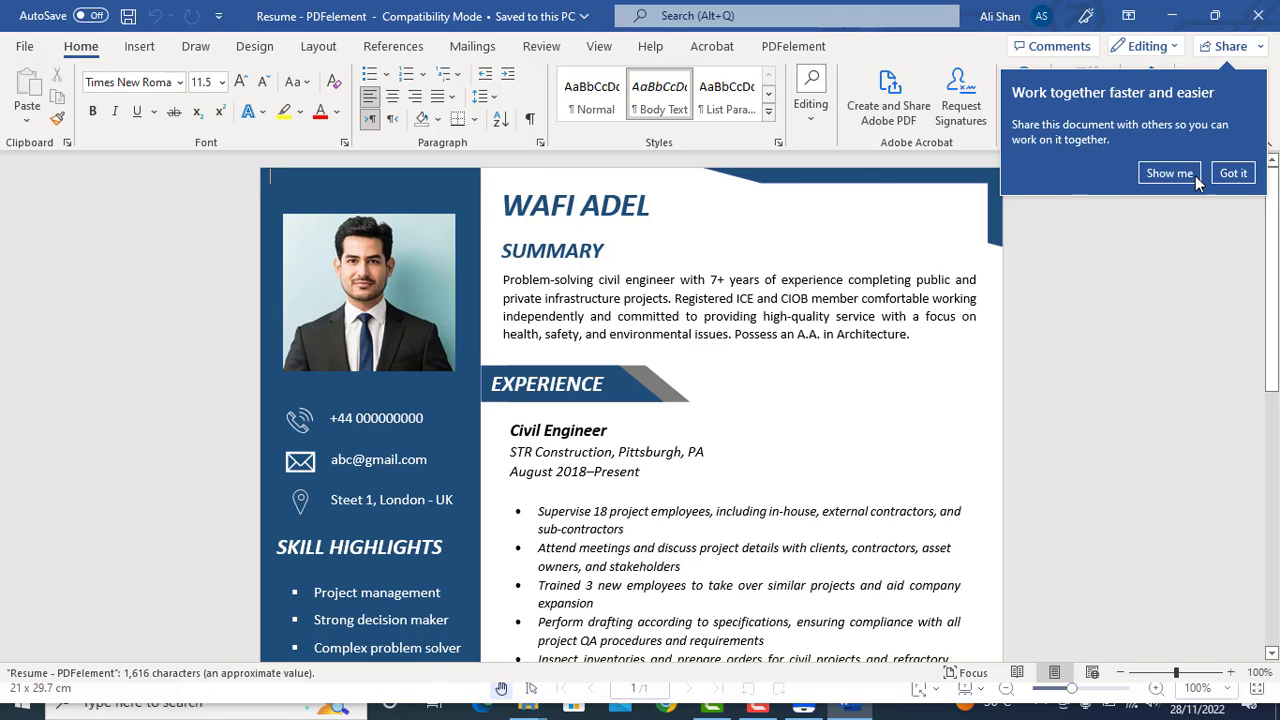
{"action": "left_click", "coordinate": [1233, 173]}
{"action": "scroll", "coordinate": [760, 355], "scroll_direction": "down", "scroll_amount": 8}
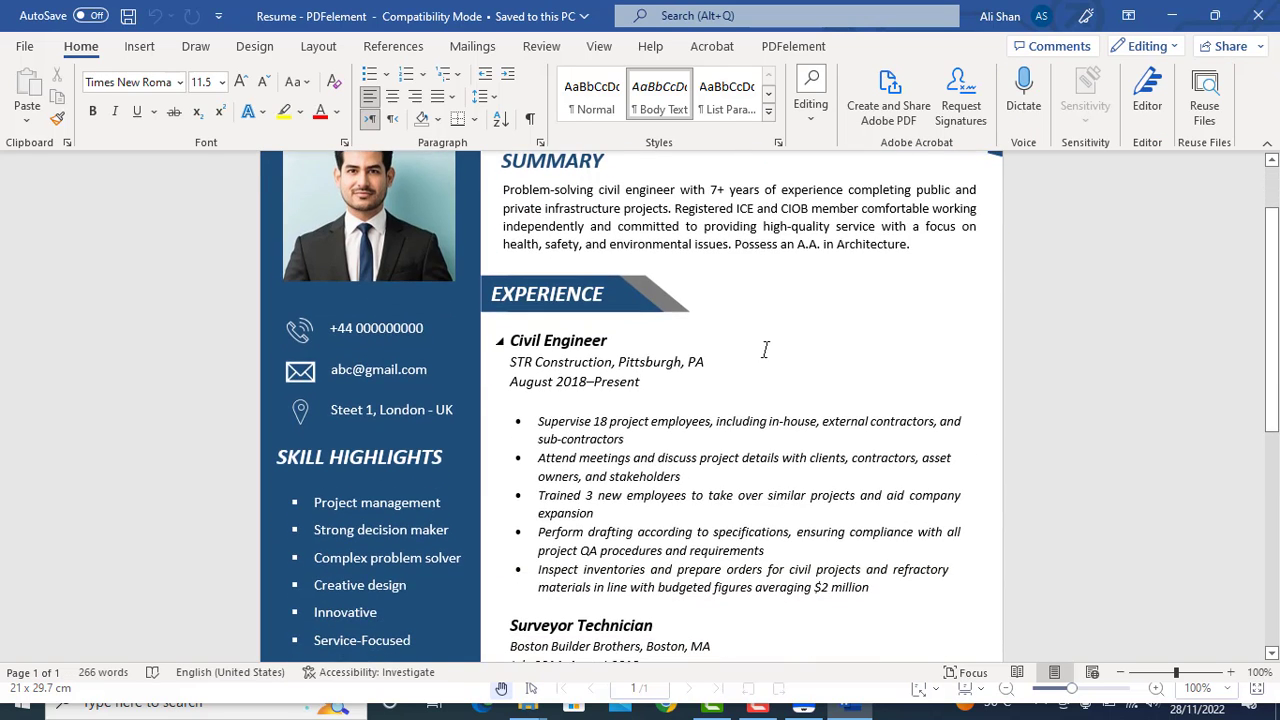
{"action": "scroll", "coordinate": [757, 358], "scroll_direction": "up", "scroll_amount": 8}
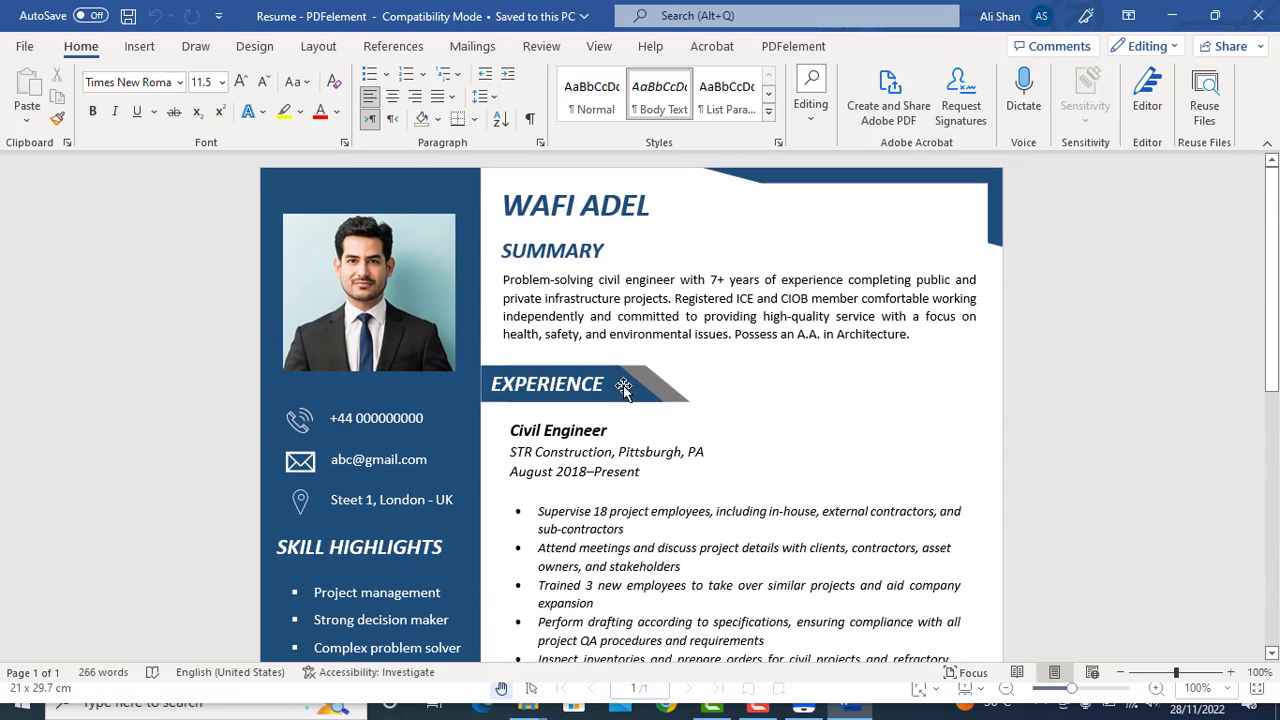
{"action": "left_click", "coordinate": [626, 205]}
{"action": "left_click_drag", "start_coordinate": [654, 205], "coordinate": [505, 208]}
{"action": "key", "text": "BackSpace"}
{"action": "type", "text": "Your Name"}
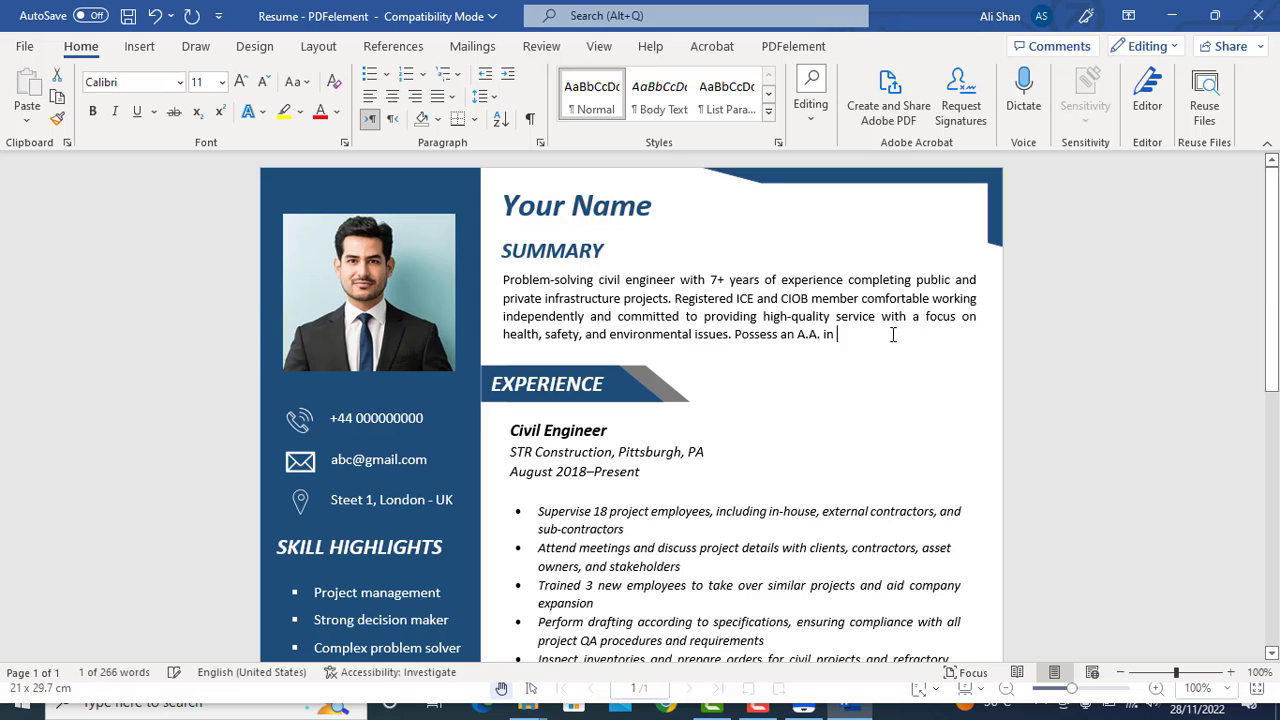
{"action": "key", "text": "ctrl+z"}
{"action": "key", "text": "ctrl+z"}
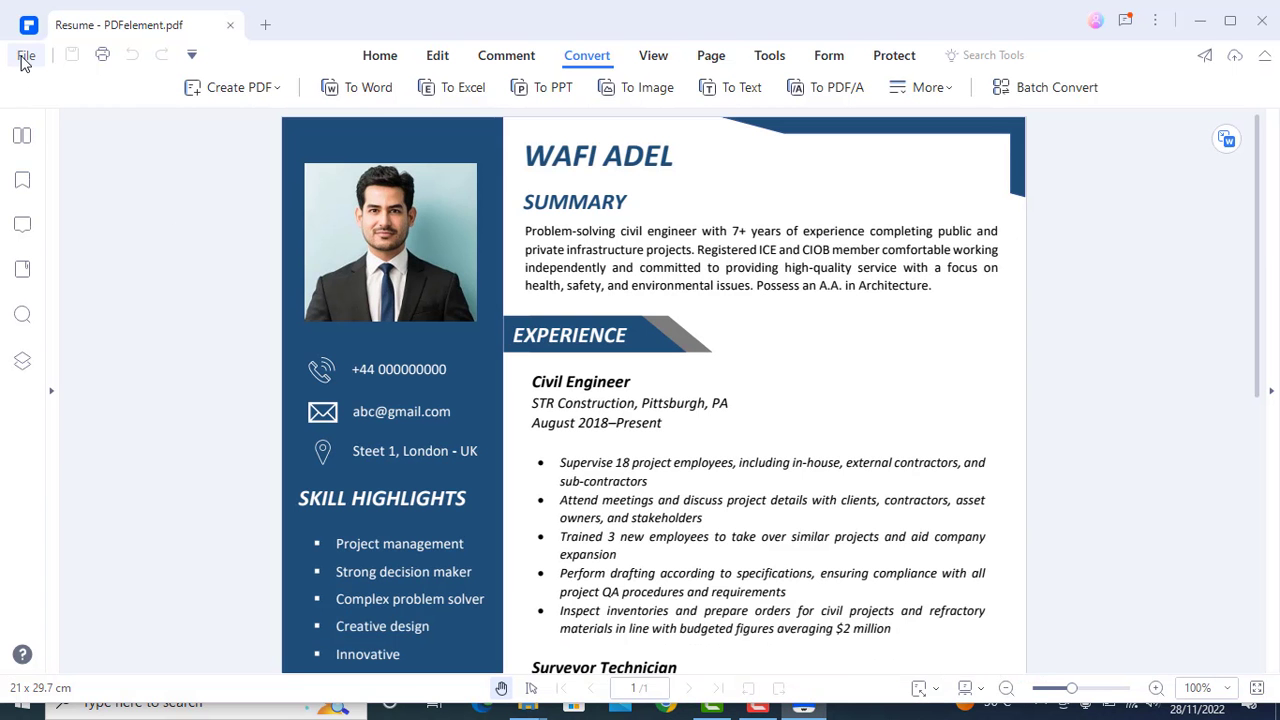
Start a new document from a PDF template through the File menu
{"action": "left_click", "coordinate": [25, 56]}
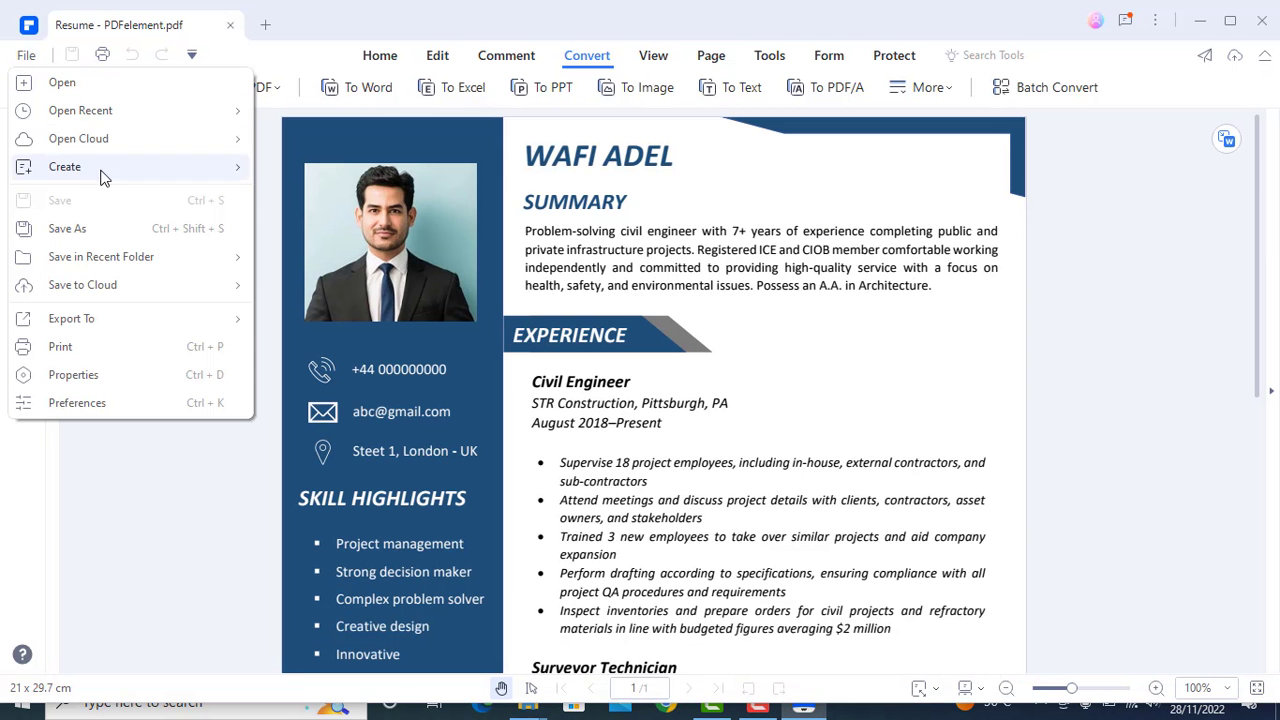
{"action": "mouse_move", "coordinate": [227, 176]}
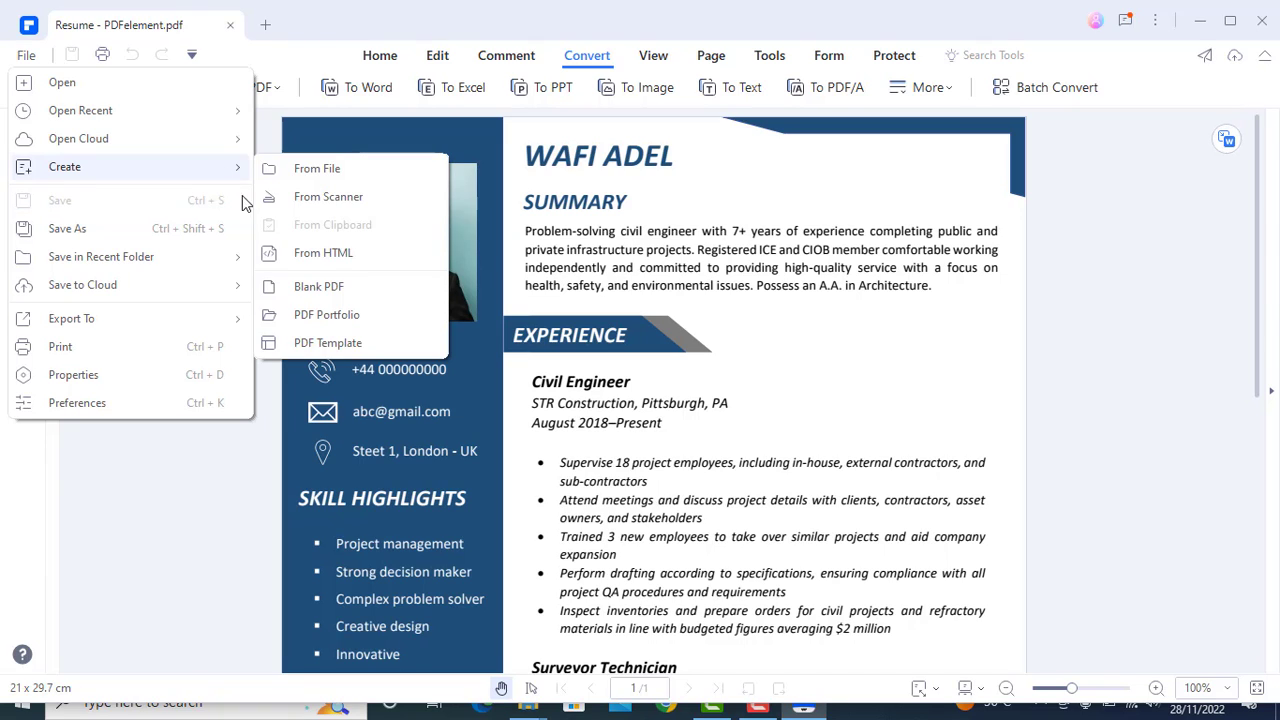
{"action": "left_click", "coordinate": [425, 344]}
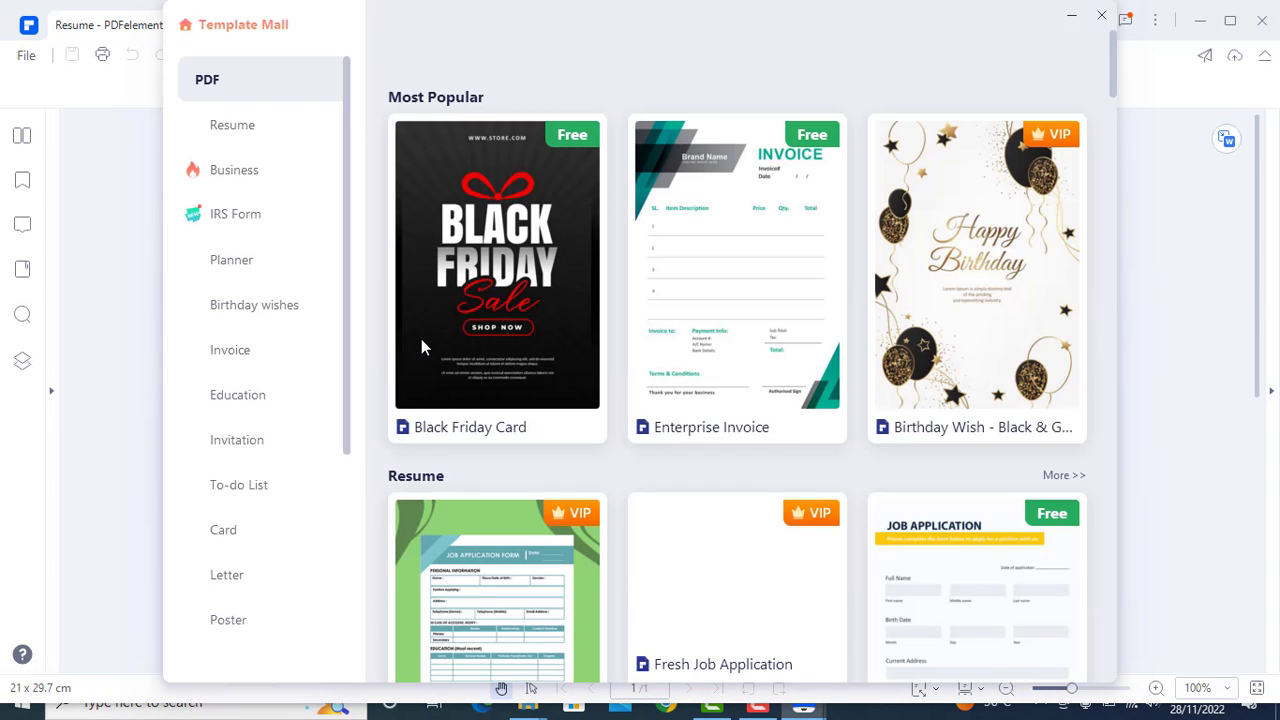
Filter the templates to Resume and open Resume - Crisp for editing
{"action": "left_click", "coordinate": [210, 125]}
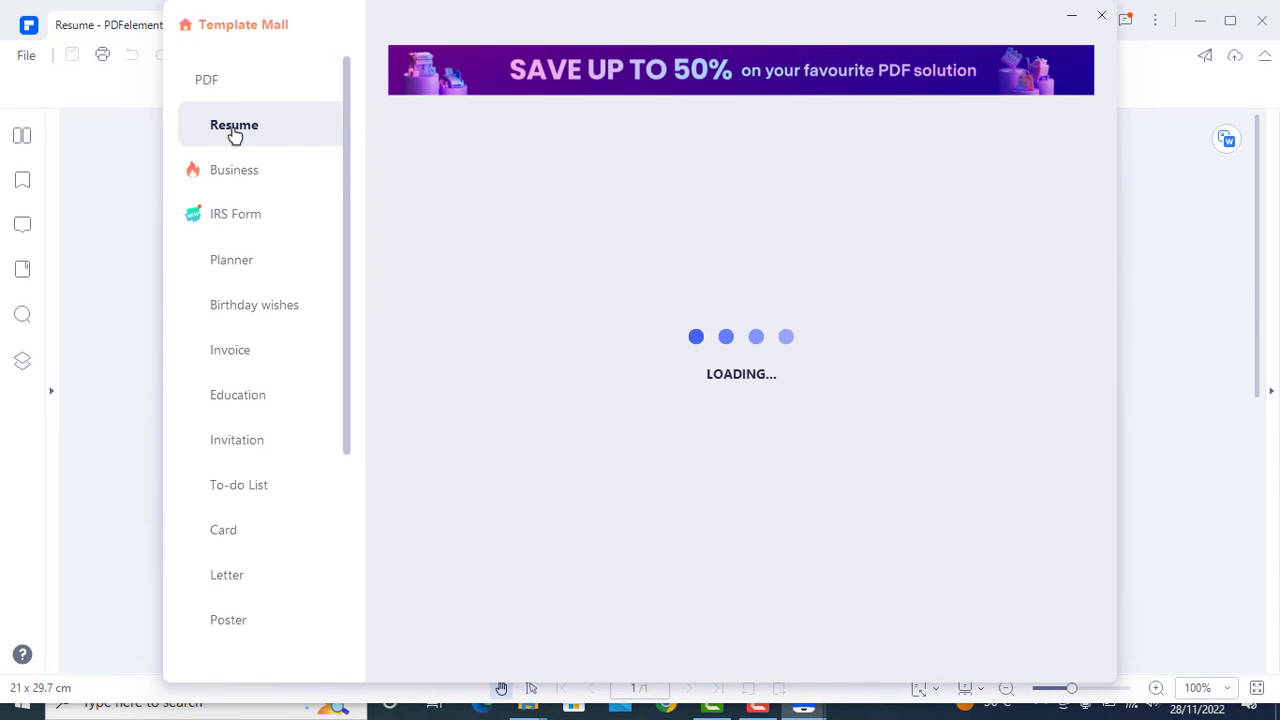
{"action": "scroll", "coordinate": [960, 374], "scroll_direction": "down", "scroll_amount": 5}
{"action": "scroll", "coordinate": [1003, 420], "scroll_direction": "down", "scroll_amount": 2}
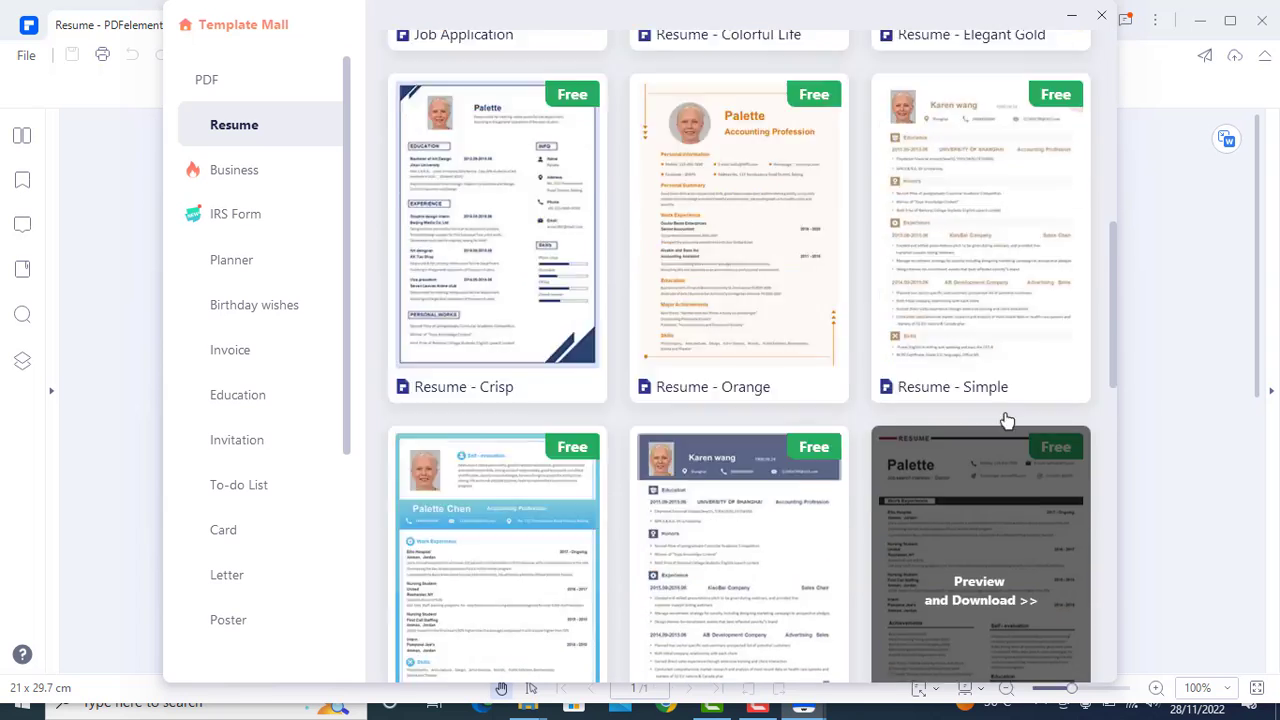
{"action": "scroll", "coordinate": [535, 400], "scroll_direction": "up", "scroll_amount": 1}
{"action": "scroll", "coordinate": [500, 360], "scroll_direction": "down", "scroll_amount": 5}
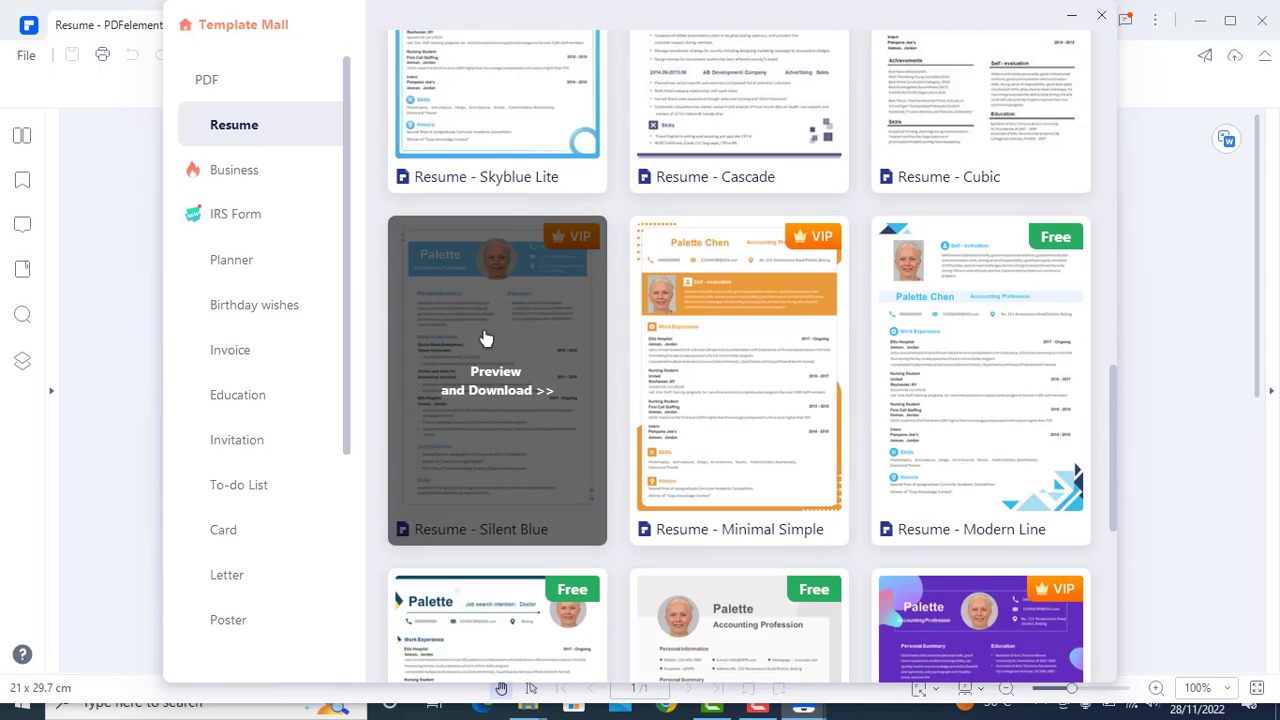
{"action": "scroll", "coordinate": [502, 468], "scroll_direction": "down", "scroll_amount": 3}
{"action": "scroll", "coordinate": [502, 468], "scroll_direction": "down", "scroll_amount": 2}
{"action": "scroll", "coordinate": [549, 517], "scroll_direction": "up", "scroll_amount": 8}
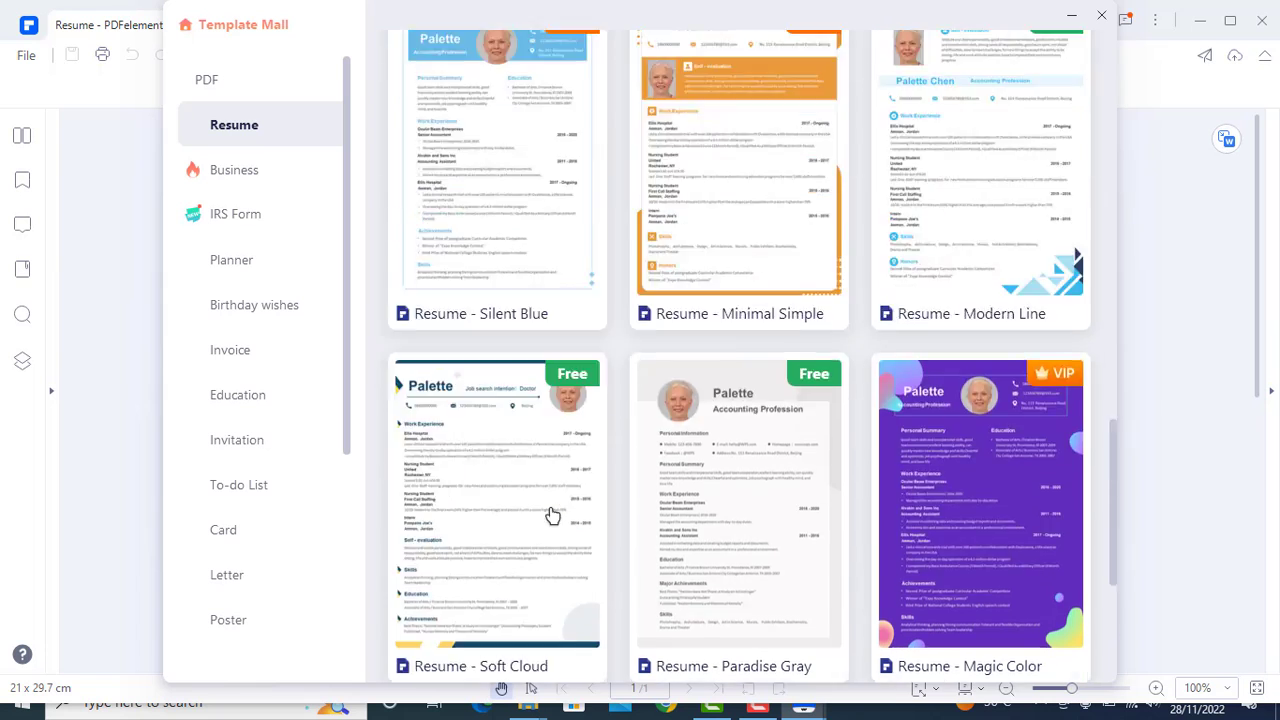
{"action": "scroll", "coordinate": [538, 455], "scroll_direction": "up", "scroll_amount": 3}
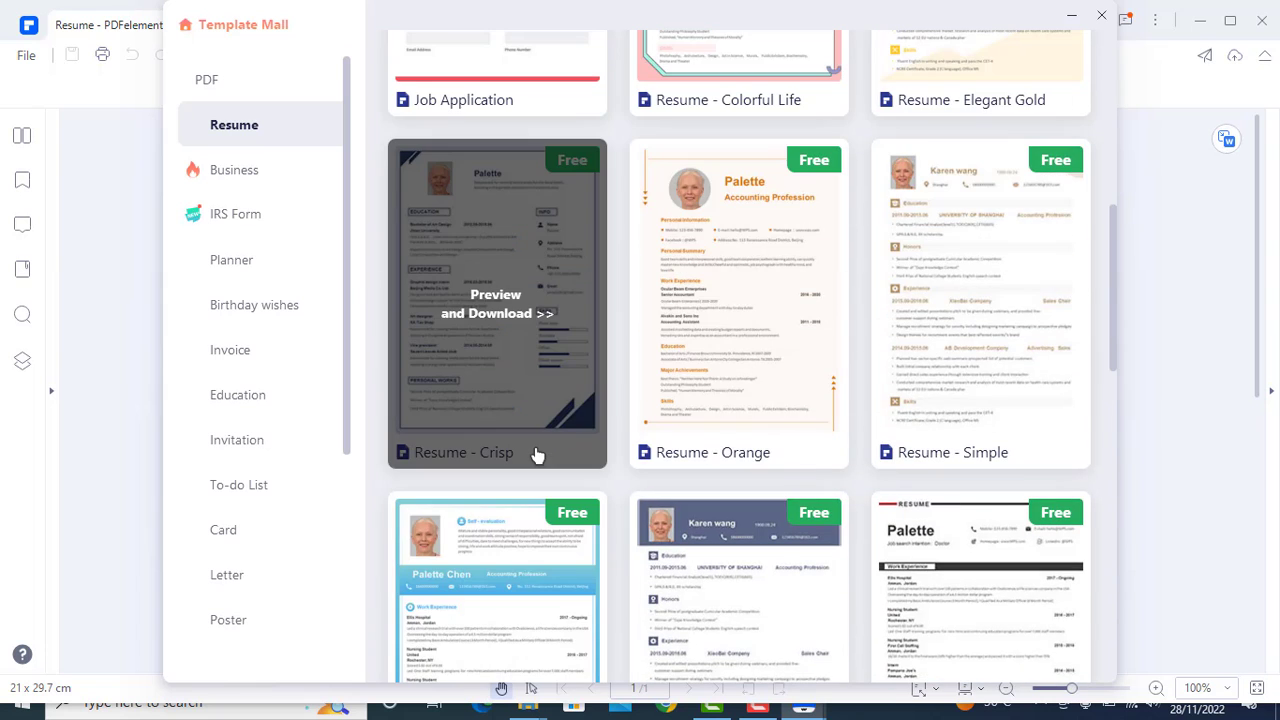
{"action": "left_click", "coordinate": [502, 289]}
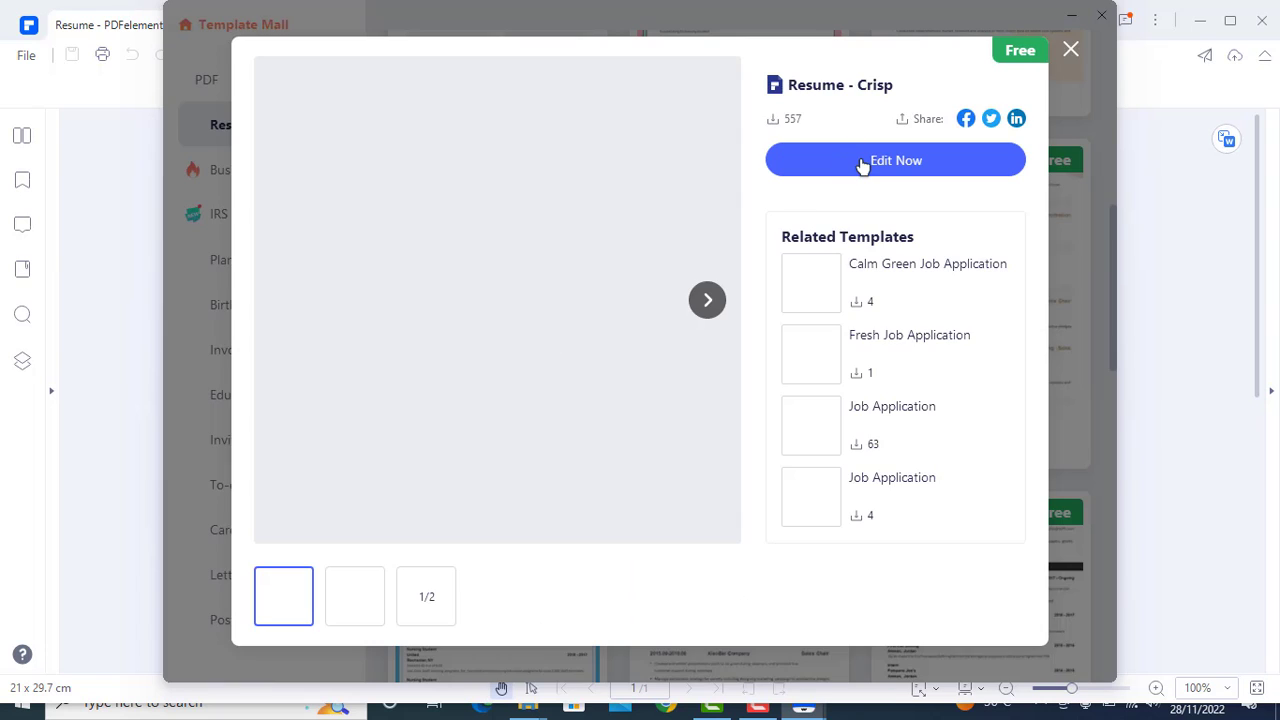
{"action": "left_click", "coordinate": [828, 160]}
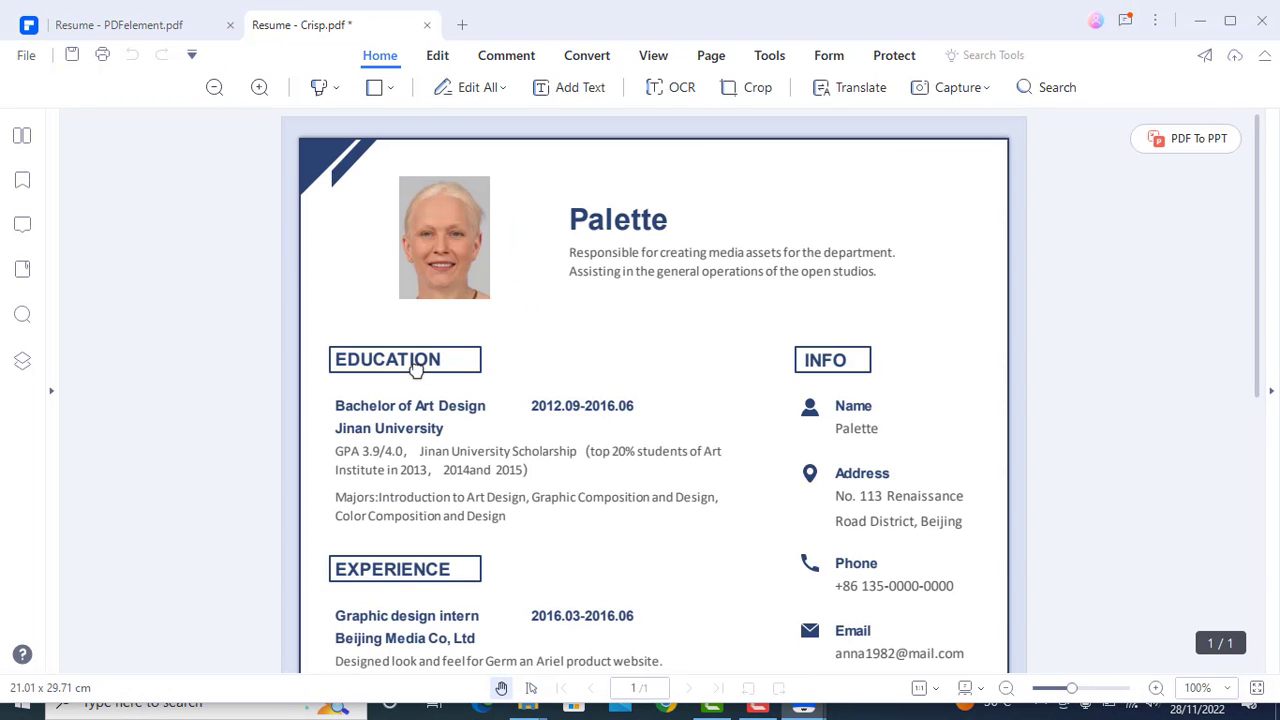
Convert Resume - Crisp to Word without saving its edits, then open the converted document
{"action": "left_click", "coordinate": [471, 87]}
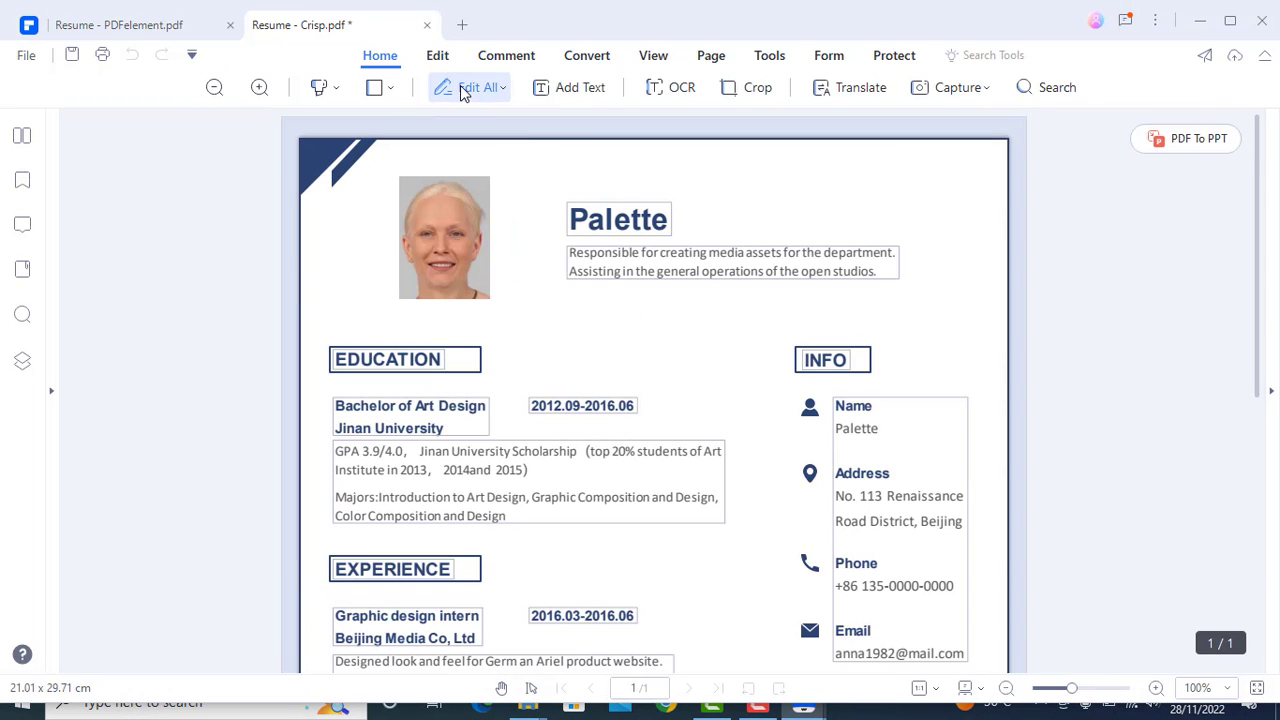
{"action": "left_click", "coordinate": [661, 253]}
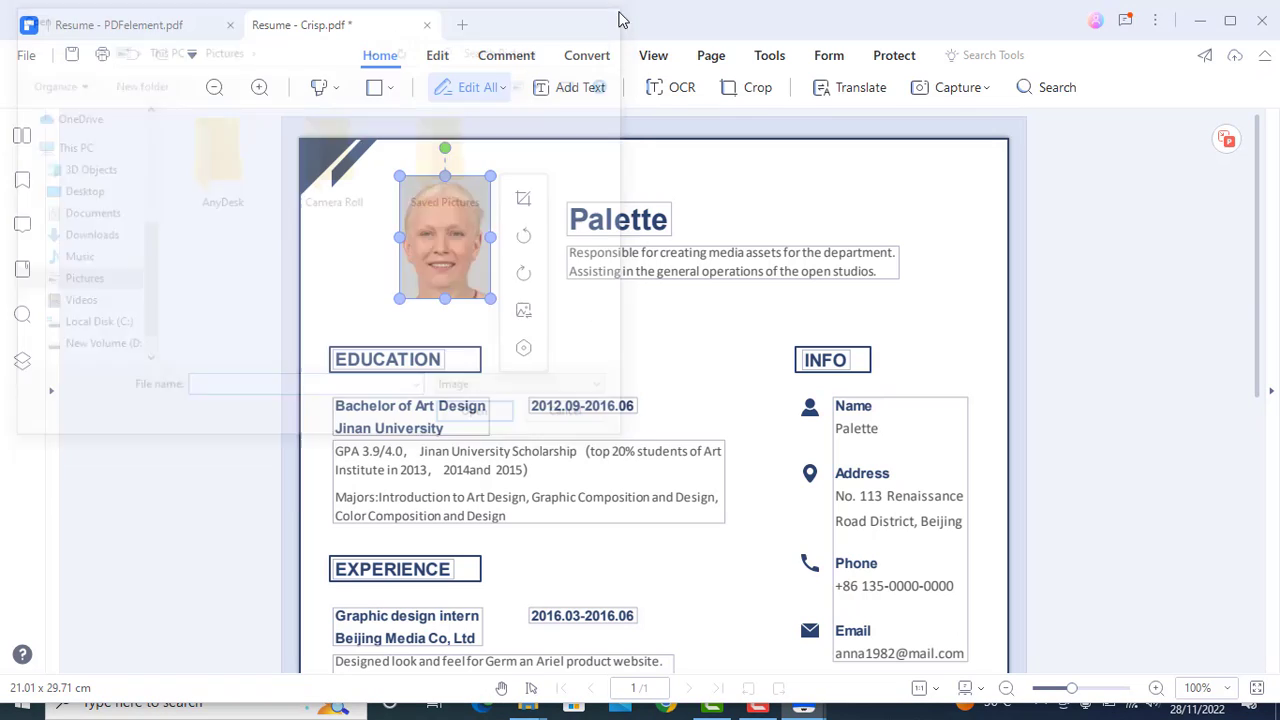
{"action": "left_click", "coordinate": [595, 57]}
{"action": "left_click", "coordinate": [356, 88]}
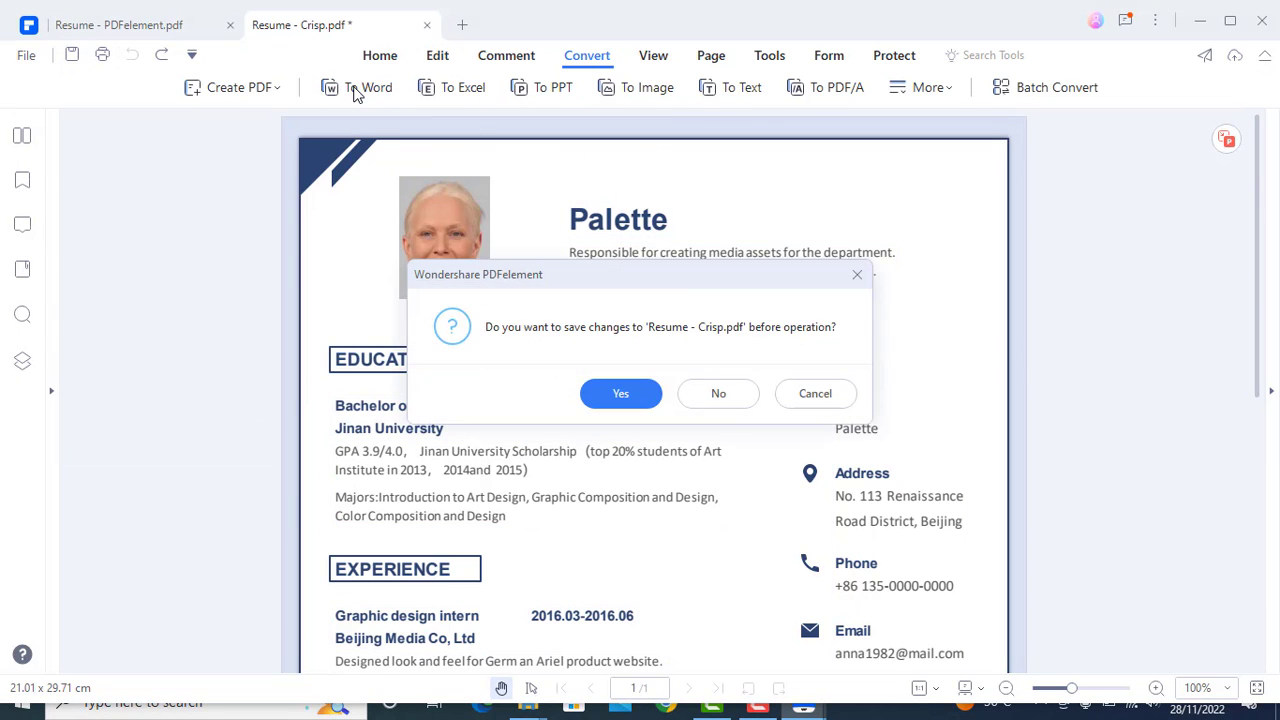
{"action": "left_click", "coordinate": [716, 393]}
{"action": "left_click", "coordinate": [684, 487]}
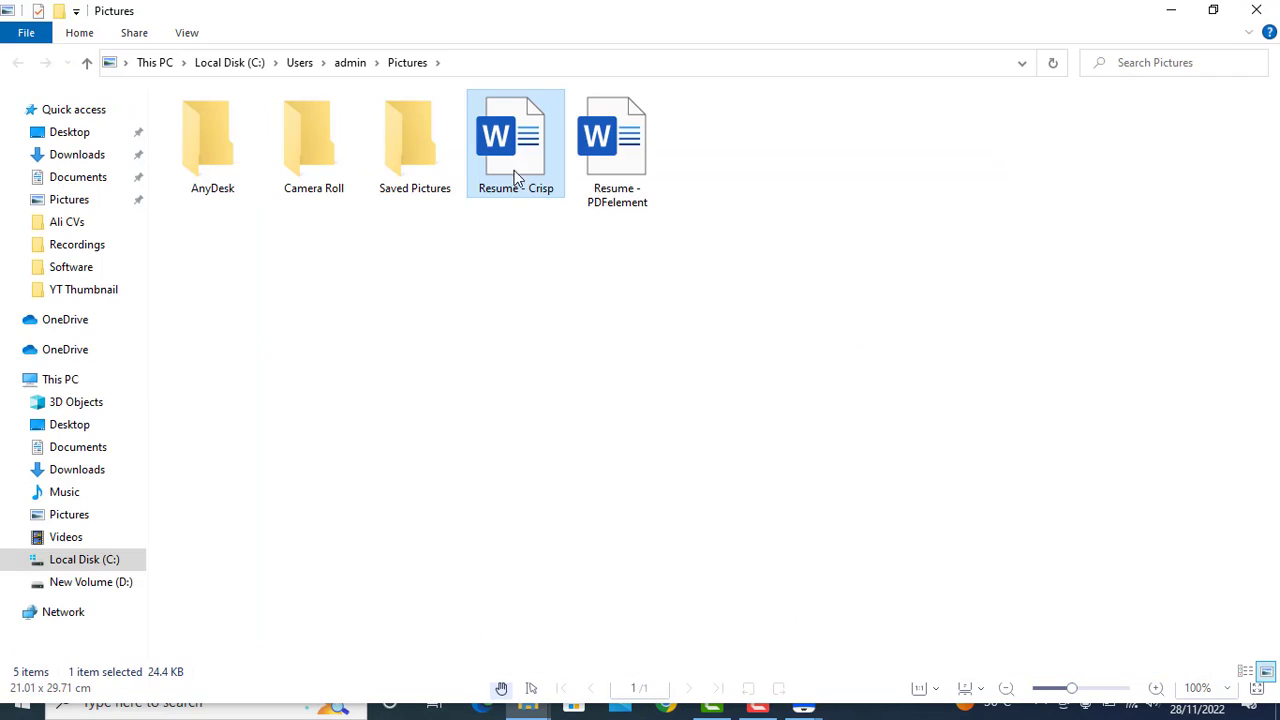
{"action": "double_click", "coordinate": [515, 165]}
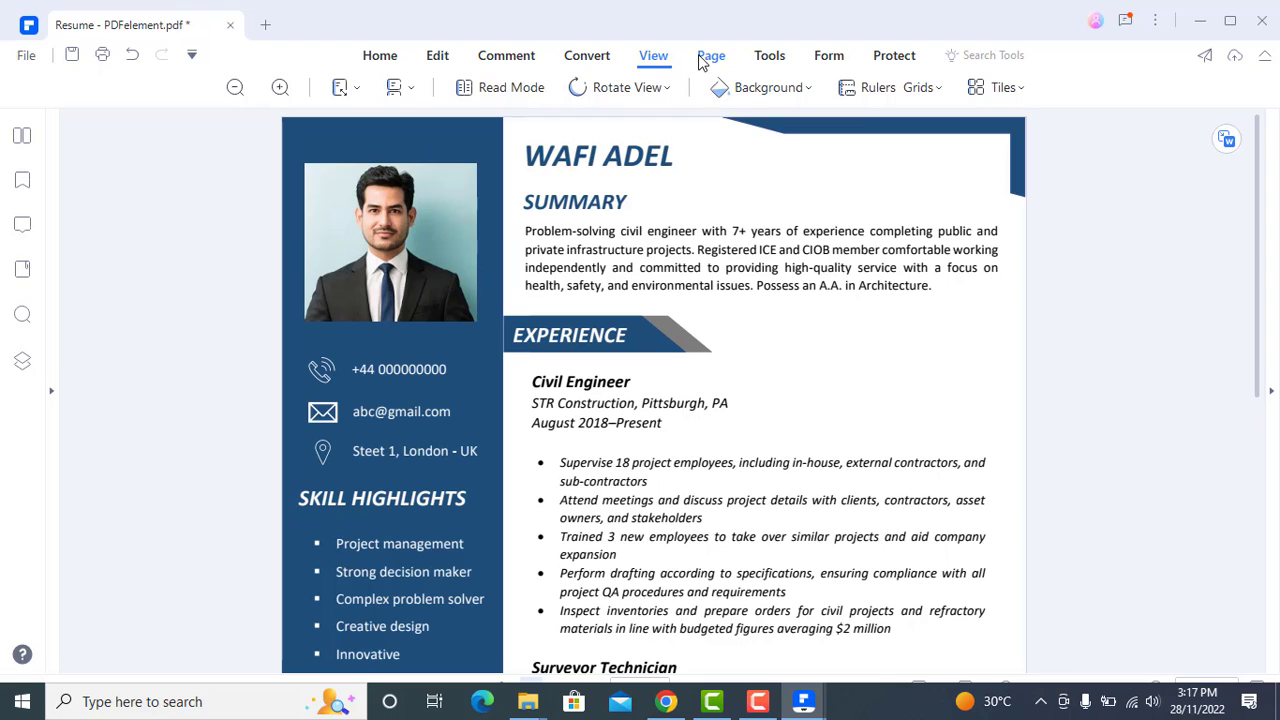
Insert a page from another PDF before the existing resume page
{"action": "left_click", "coordinate": [709, 57]}
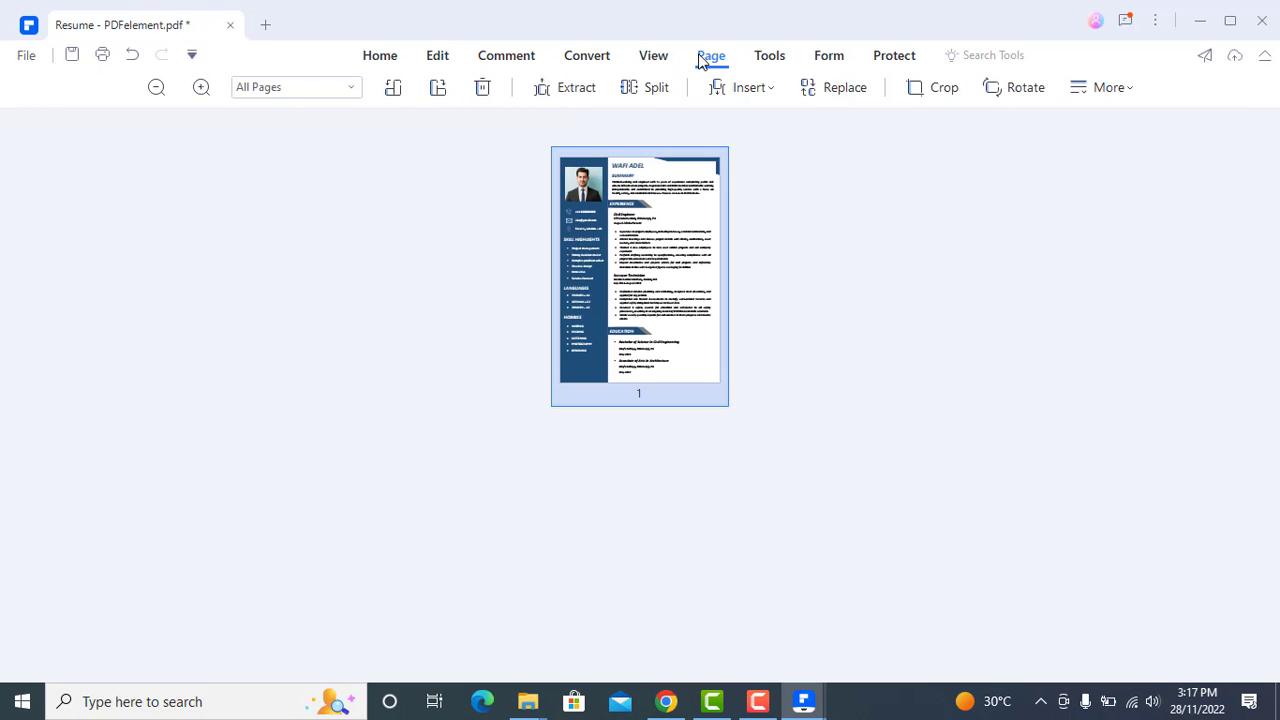
{"action": "left_click", "coordinate": [868, 312]}
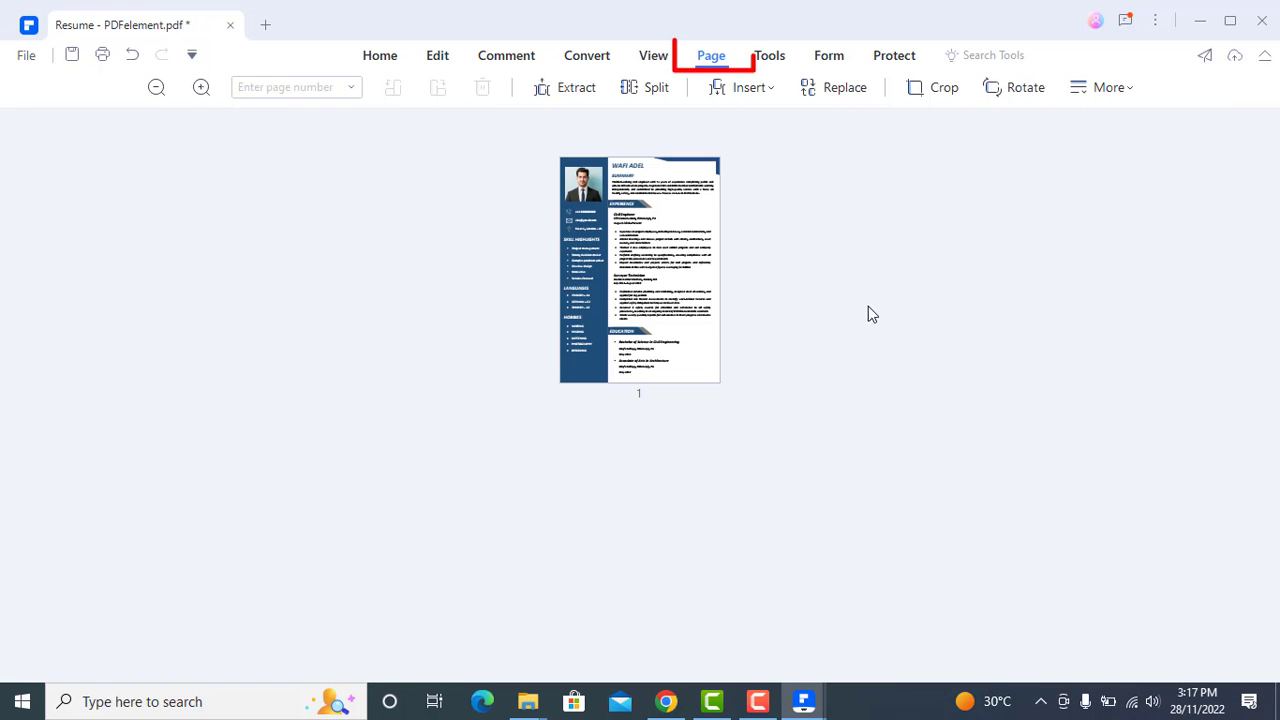
{"action": "left_click", "coordinate": [750, 88]}
{"action": "left_click", "coordinate": [778, 150]}
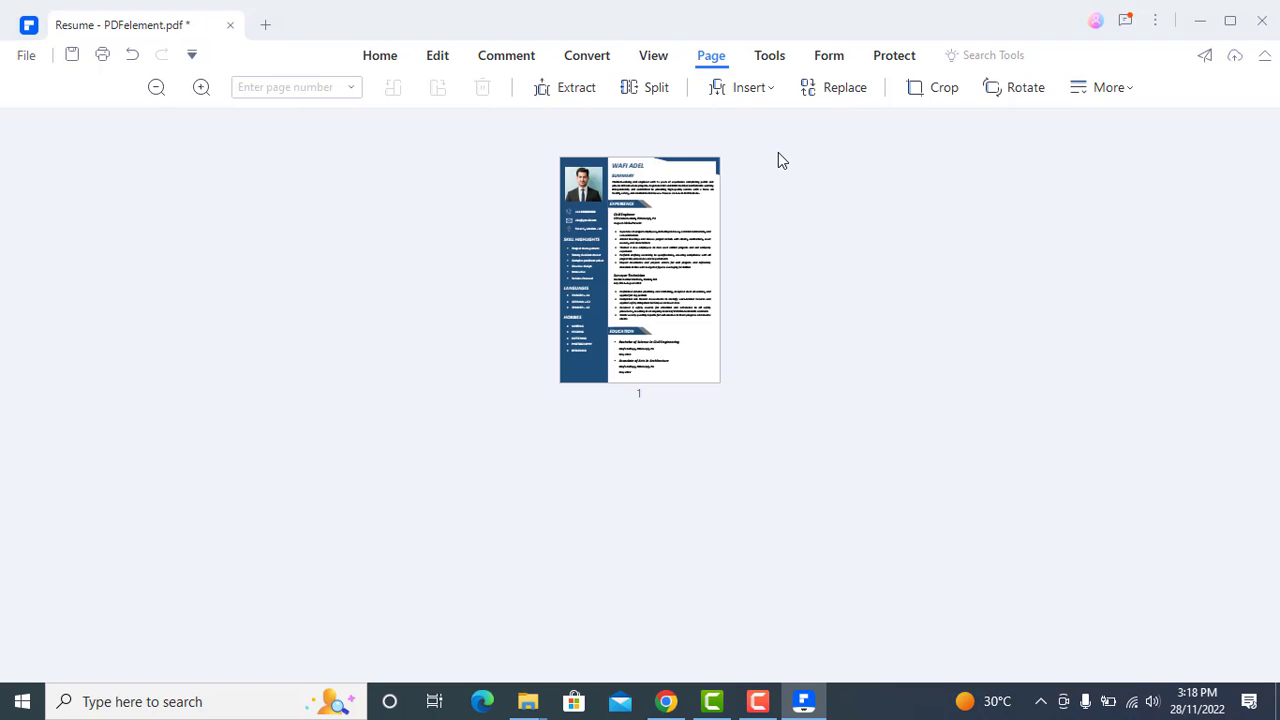
{"action": "left_click", "coordinate": [508, 417]}
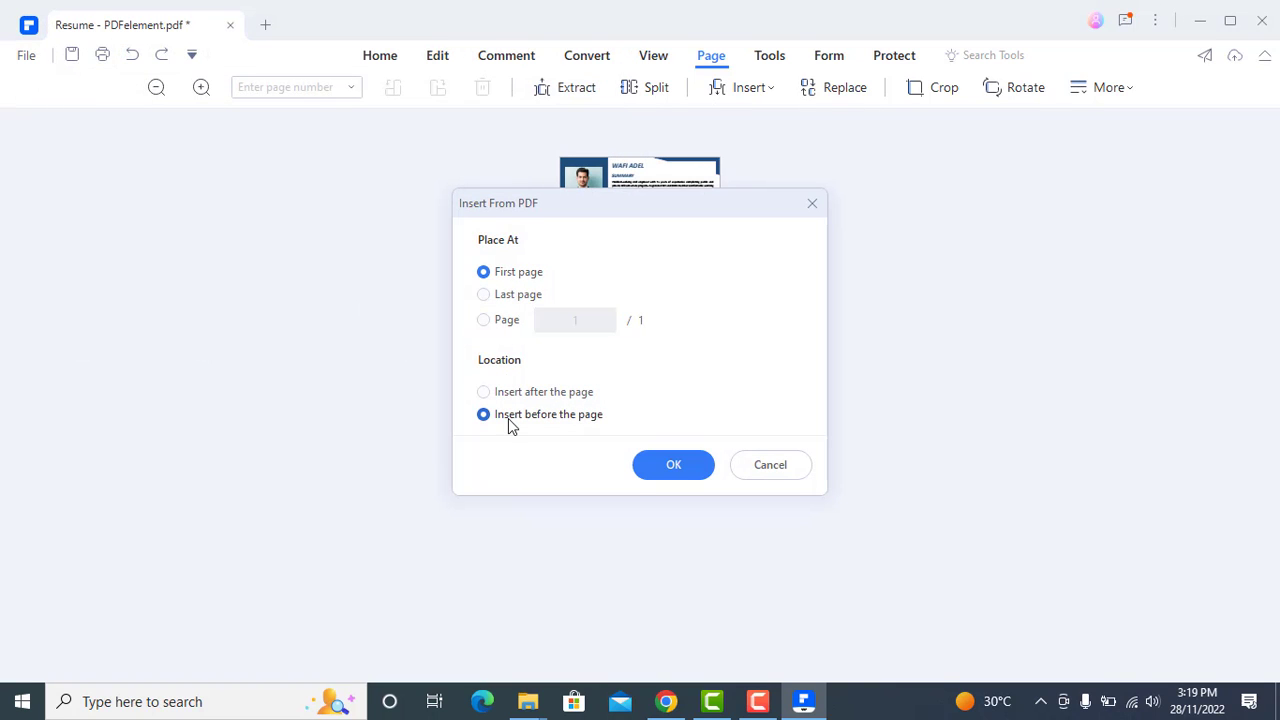
{"action": "left_click", "coordinate": [674, 466]}
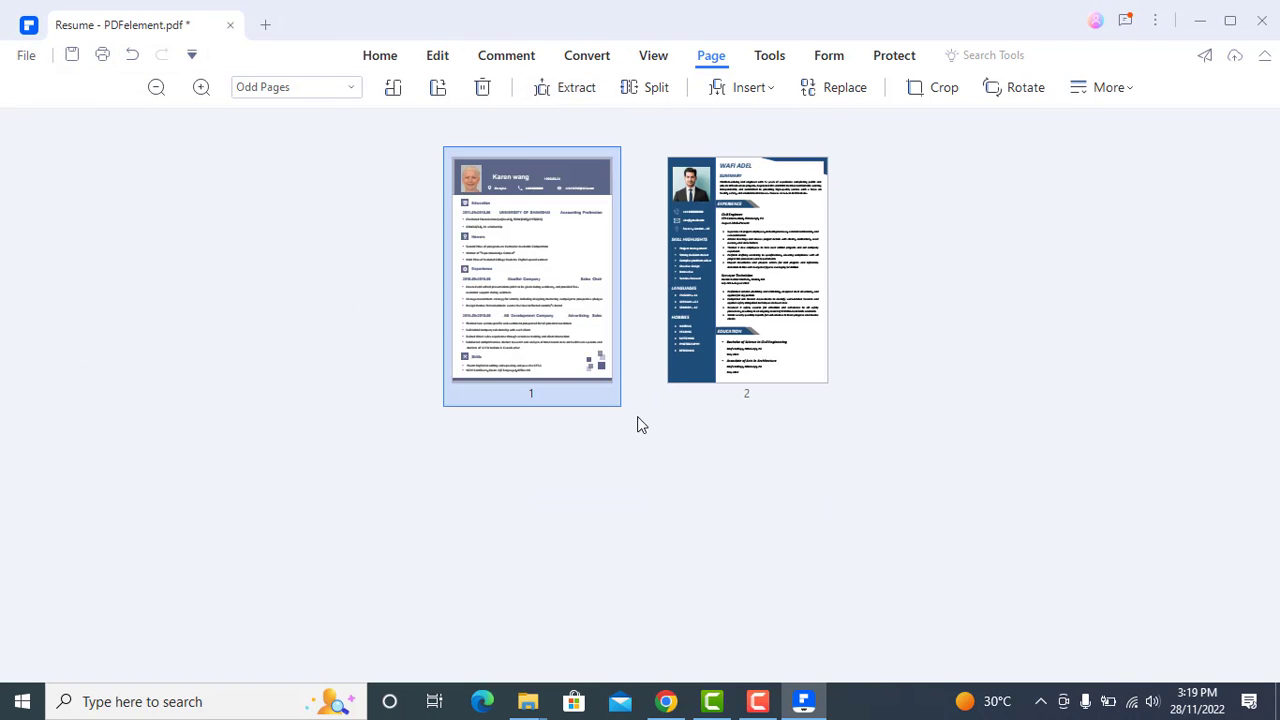
Dismiss the File menu, then select the page 1 and page 2 thumbnails in turn
{"action": "left_click", "coordinate": [18, 56]}
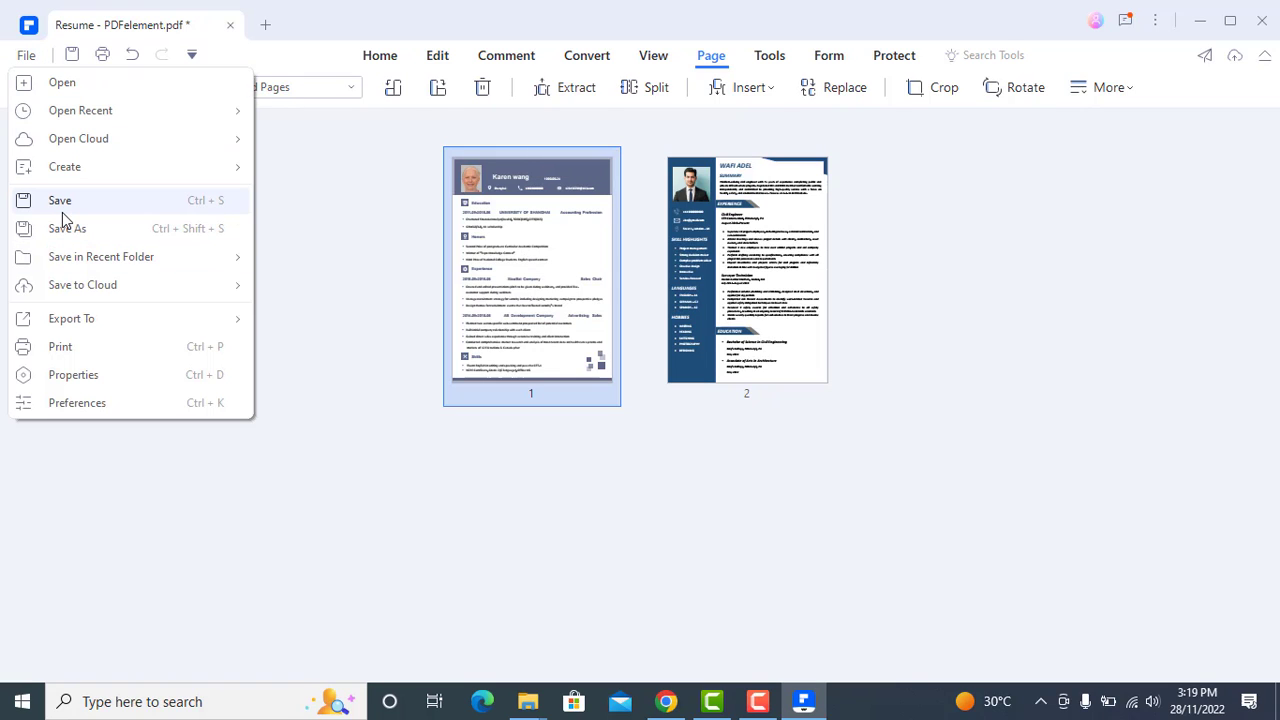
{"action": "left_click", "coordinate": [337, 254]}
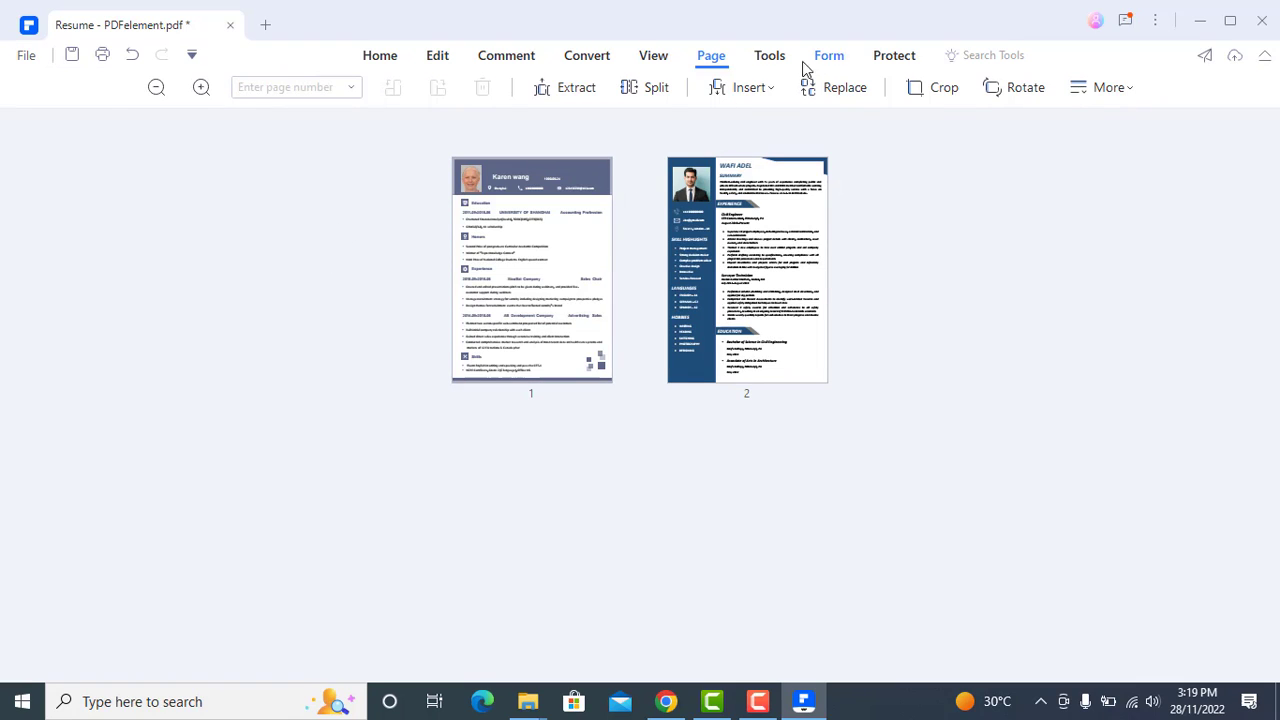
{"action": "mouse_move", "coordinate": [777, 237]}
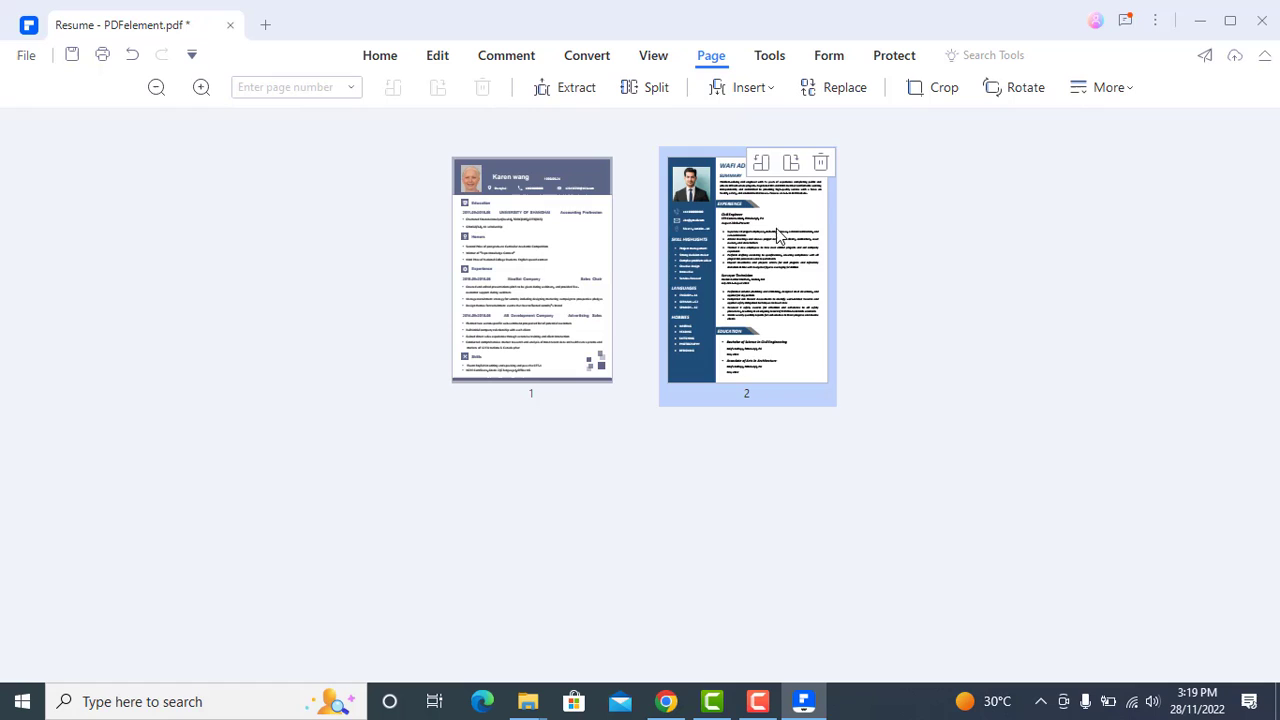
{"action": "left_click", "coordinate": [741, 295]}
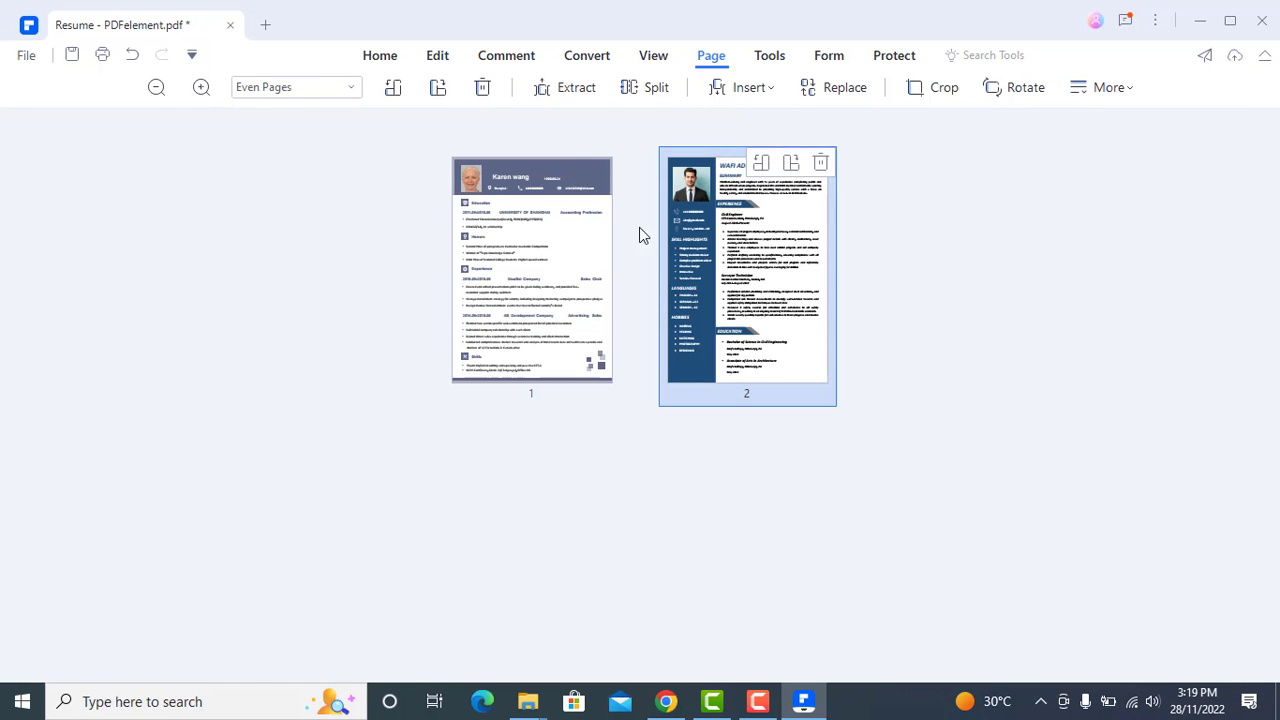
{"action": "left_click", "coordinate": [545, 258]}
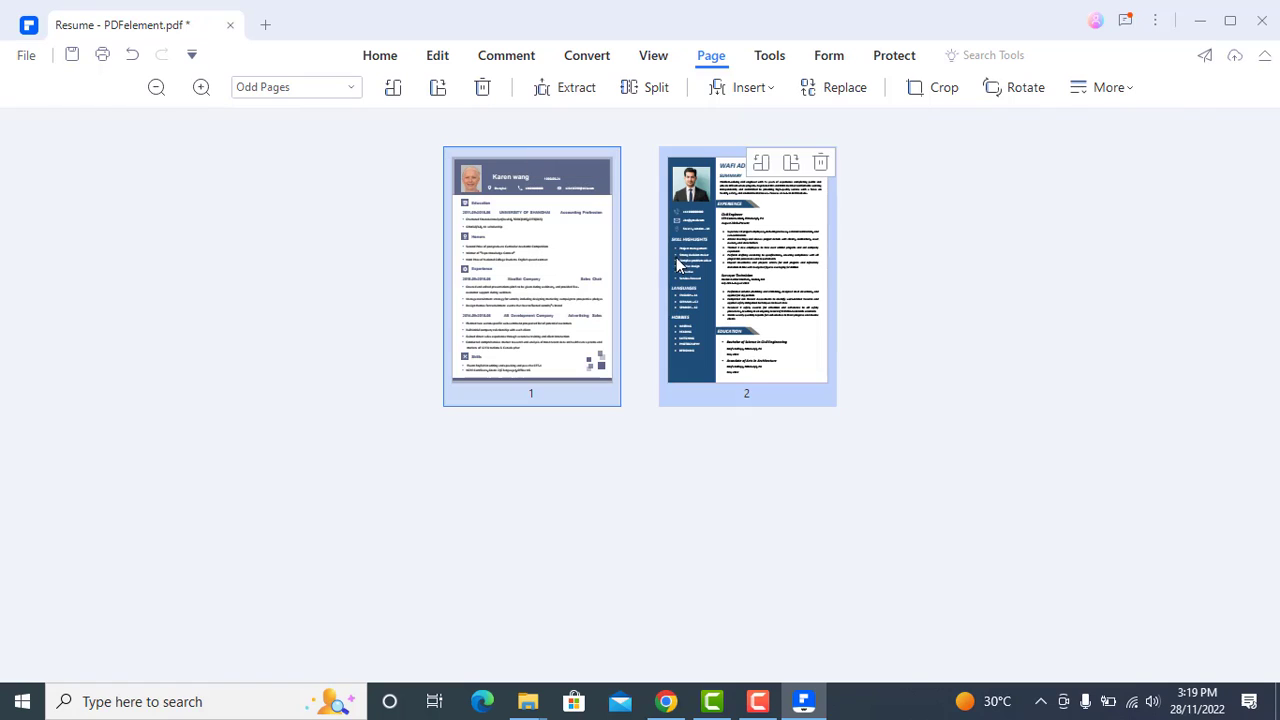
{"action": "left_click", "coordinate": [745, 260]}
{"action": "left_click", "coordinate": [531, 250]}
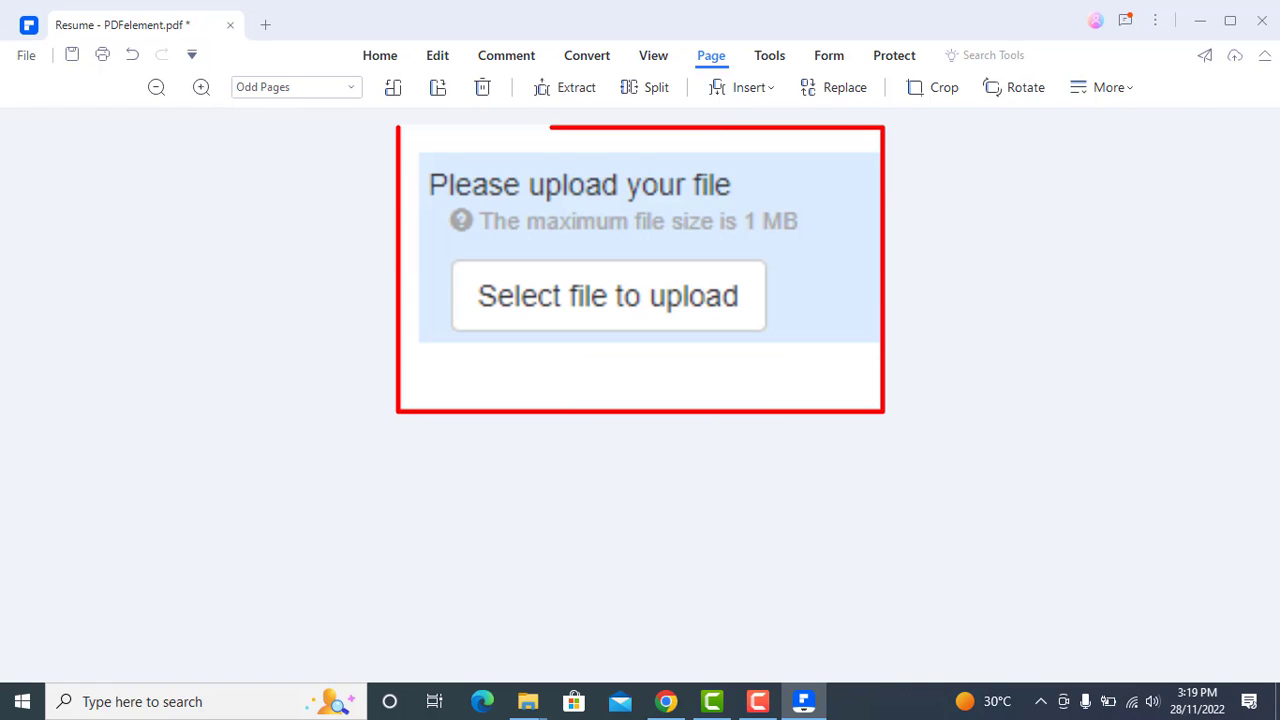
Click the page 2 and page 1 thumbnails to clear the page selection
{"action": "left_click", "coordinate": [745, 260]}
{"action": "left_click", "coordinate": [531, 250], "text": "shift"}
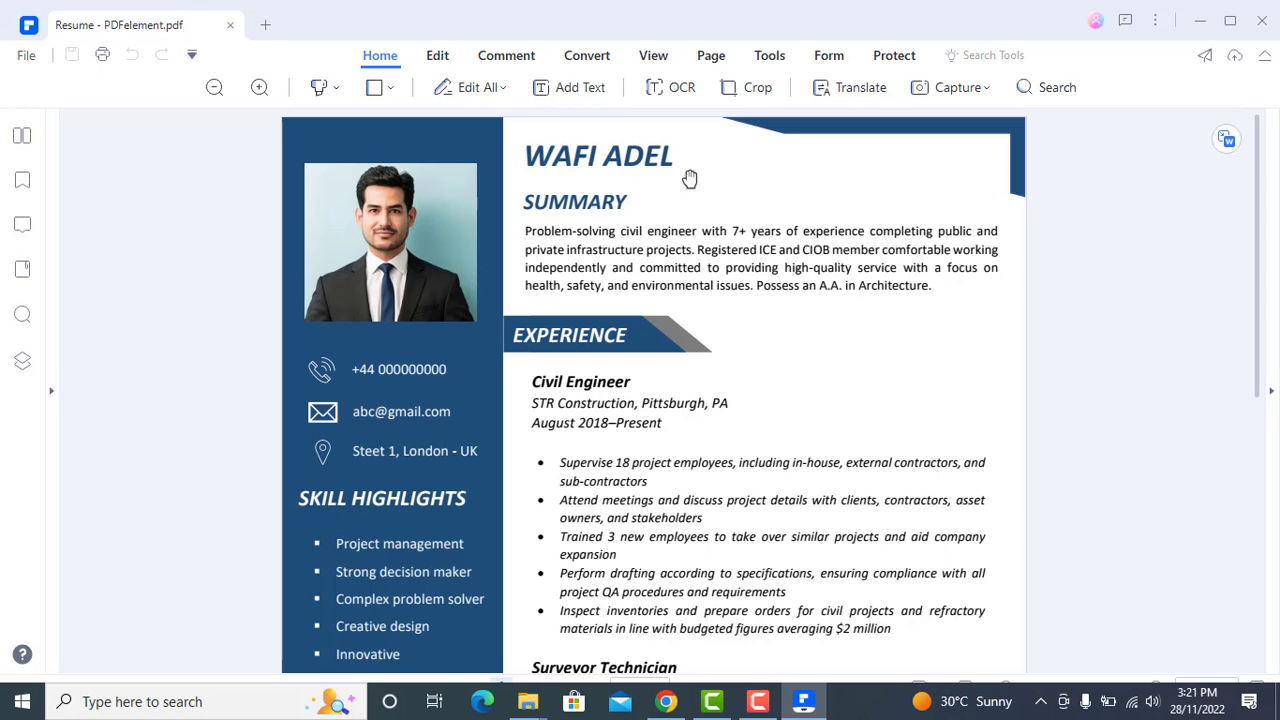
Compress the resume at Medium quality, shrinking it from 213.02 KB to 187.38 KB in a new copy
{"action": "left_click", "coordinate": [759, 55]}
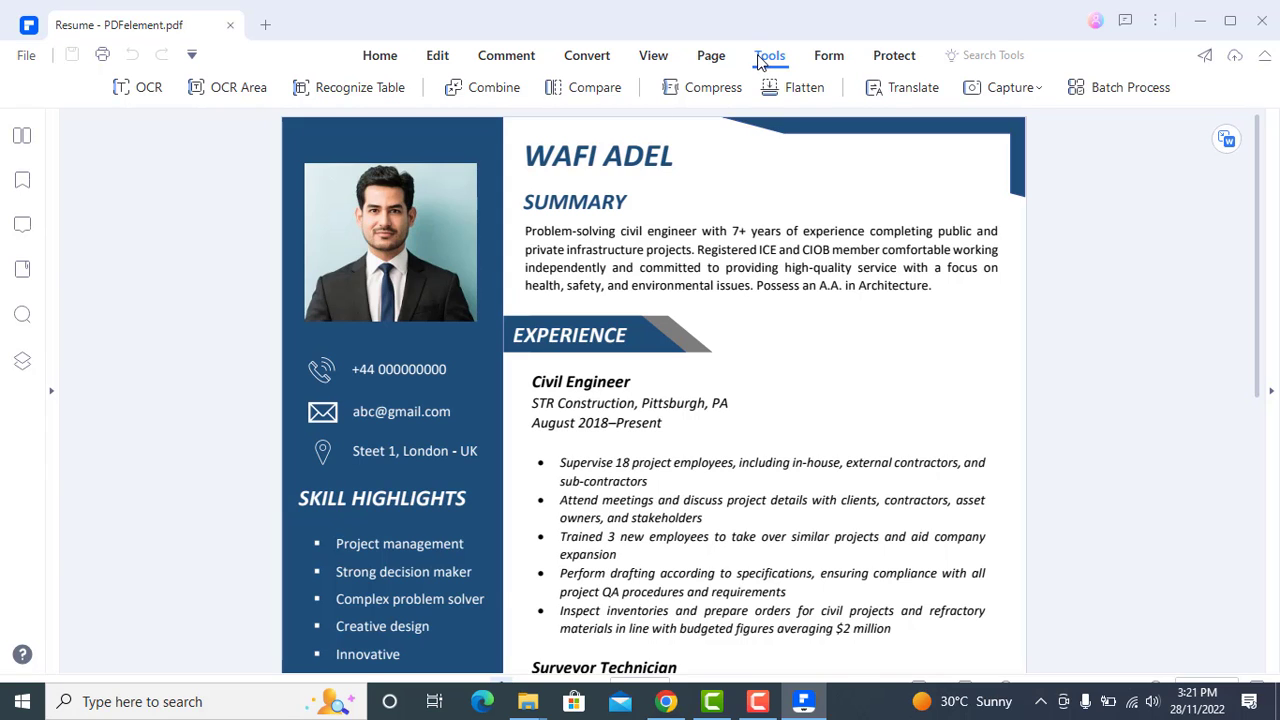
{"action": "left_click", "coordinate": [714, 89]}
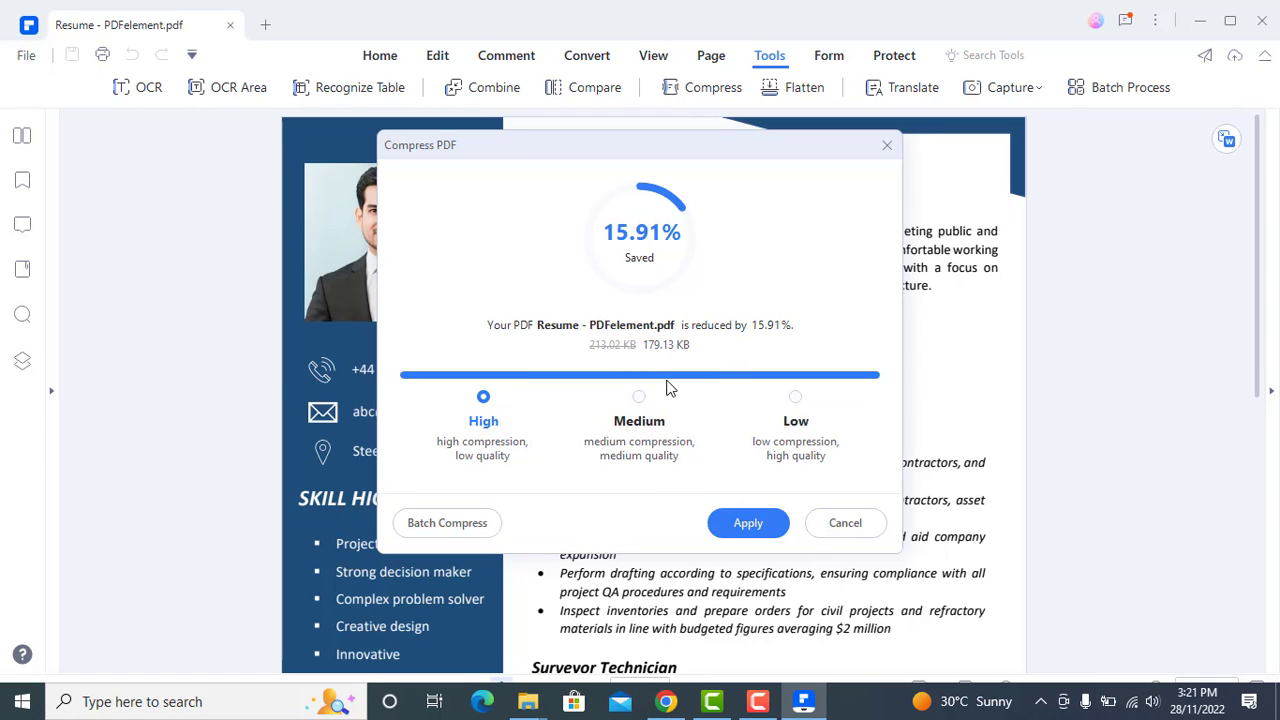
{"action": "left_click", "coordinate": [644, 416]}
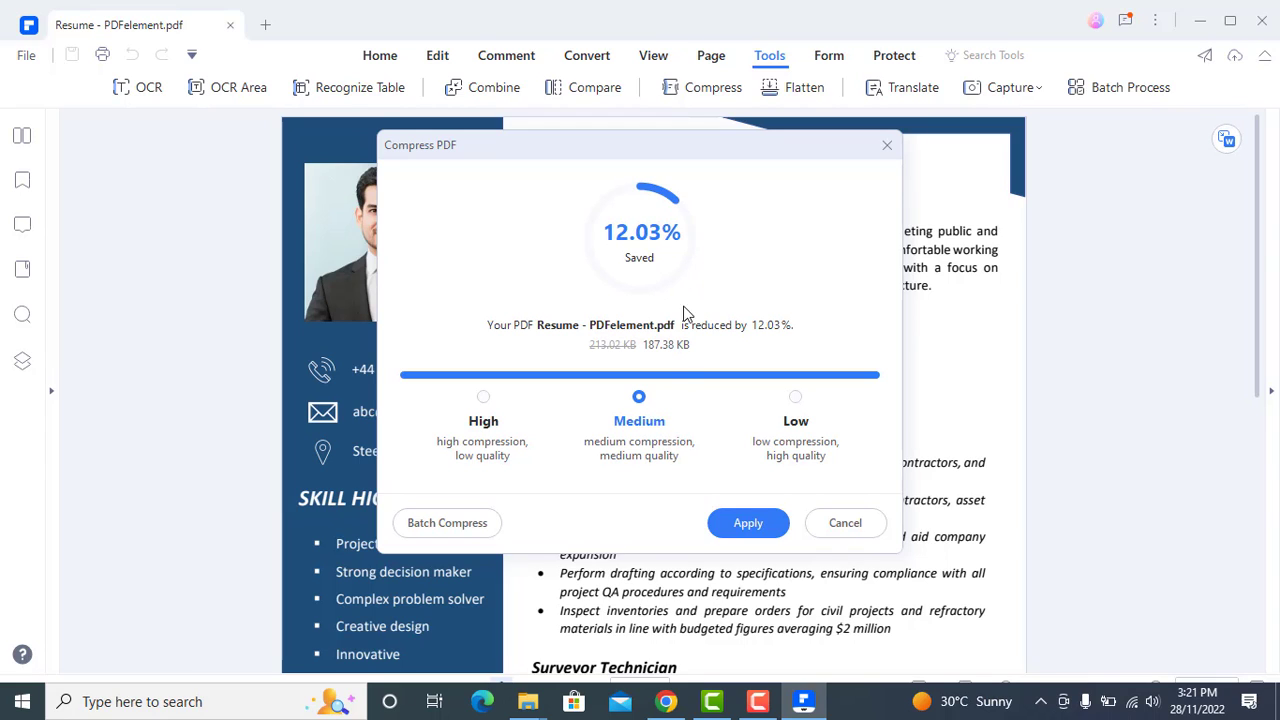
{"action": "left_click", "coordinate": [796, 414]}
{"action": "left_click", "coordinate": [638, 410]}
{"action": "left_click", "coordinate": [483, 424]}
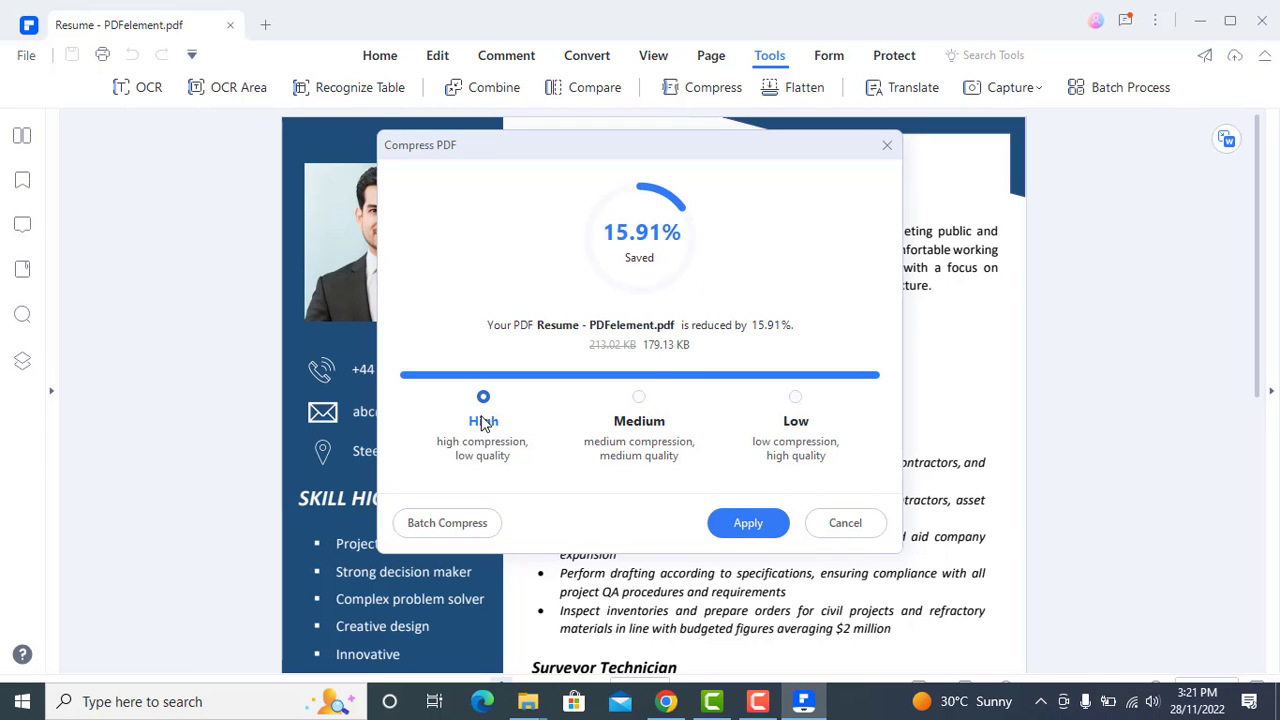
{"action": "left_click", "coordinate": [620, 415]}
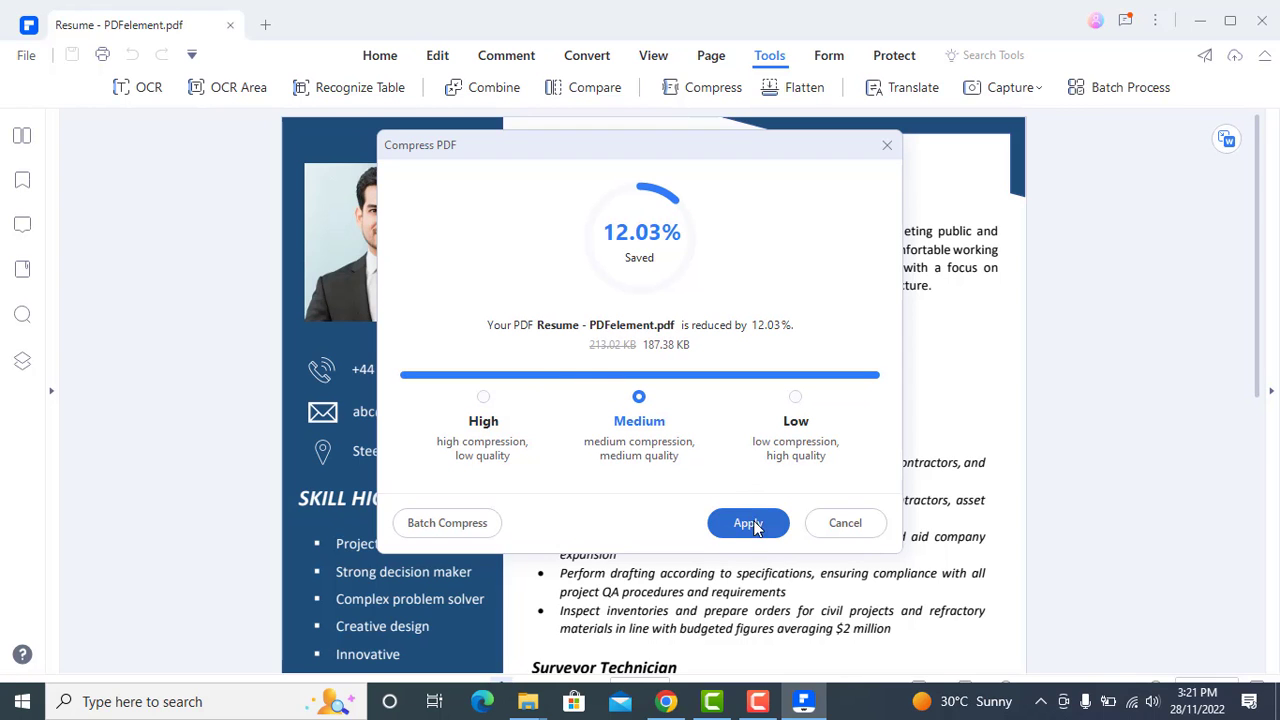
{"action": "left_click", "coordinate": [748, 523]}
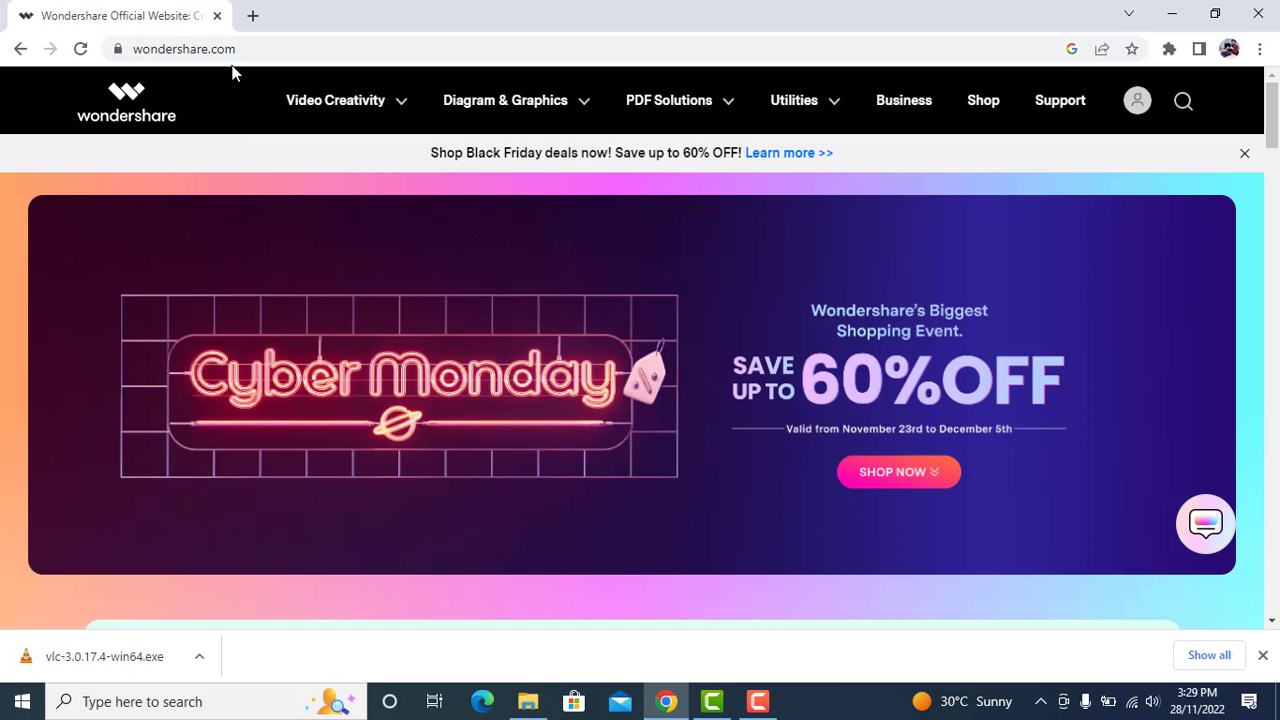
Open the PDFelement product page from the PDF Solutions menu on wondershare.com
{"action": "left_click", "coordinate": [180, 49]}
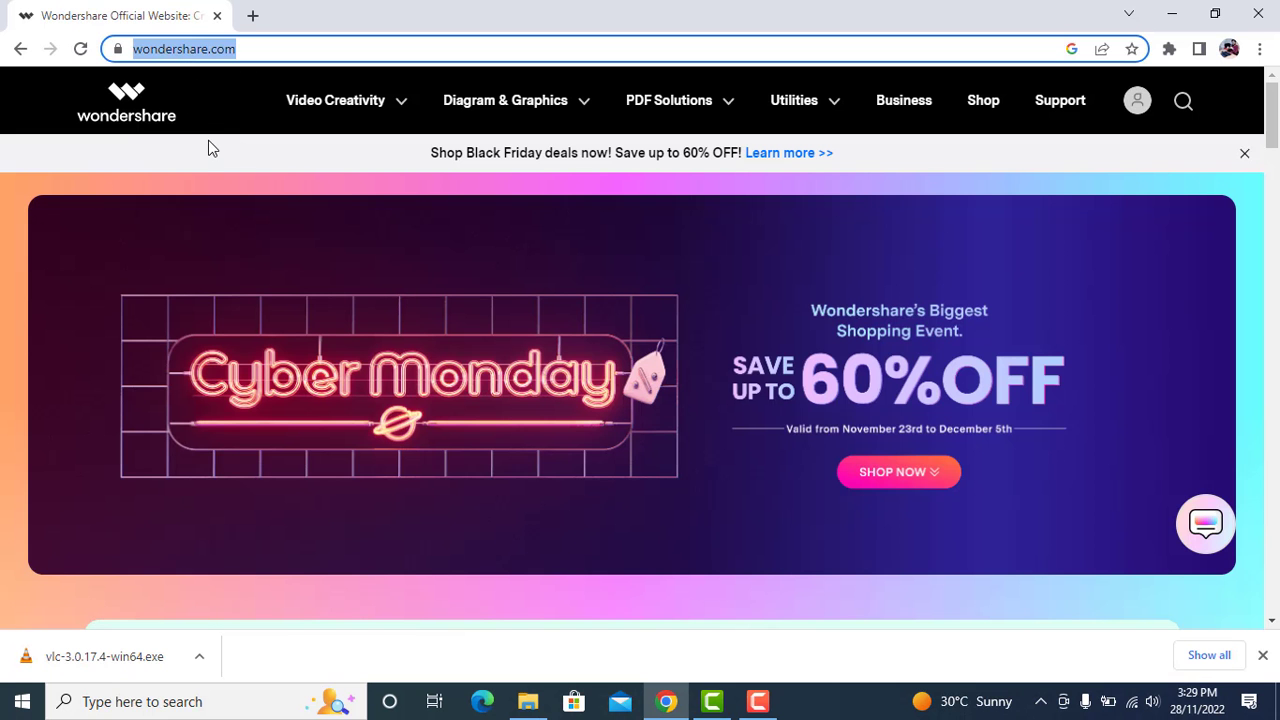
{"action": "mouse_move", "coordinate": [706, 108]}
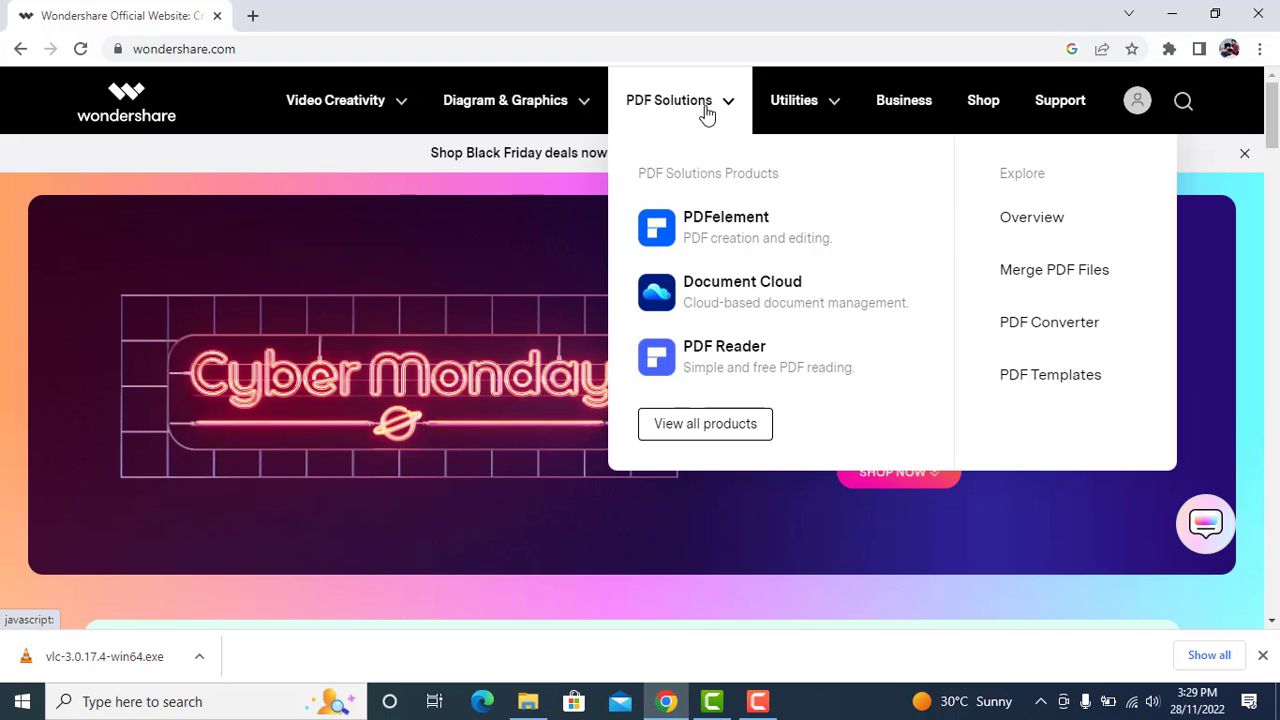
{"action": "left_click", "coordinate": [745, 222]}
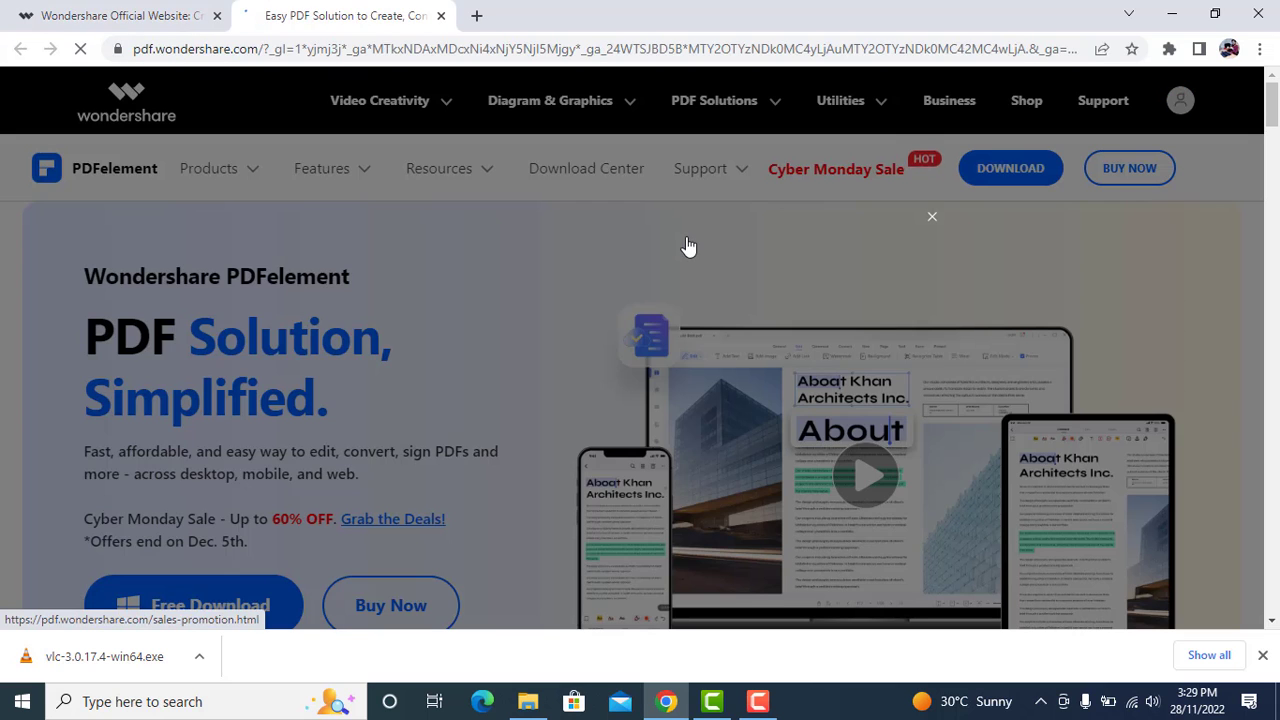
{"action": "scroll", "coordinate": [657, 266], "scroll_direction": "down", "scroll_amount": 3}
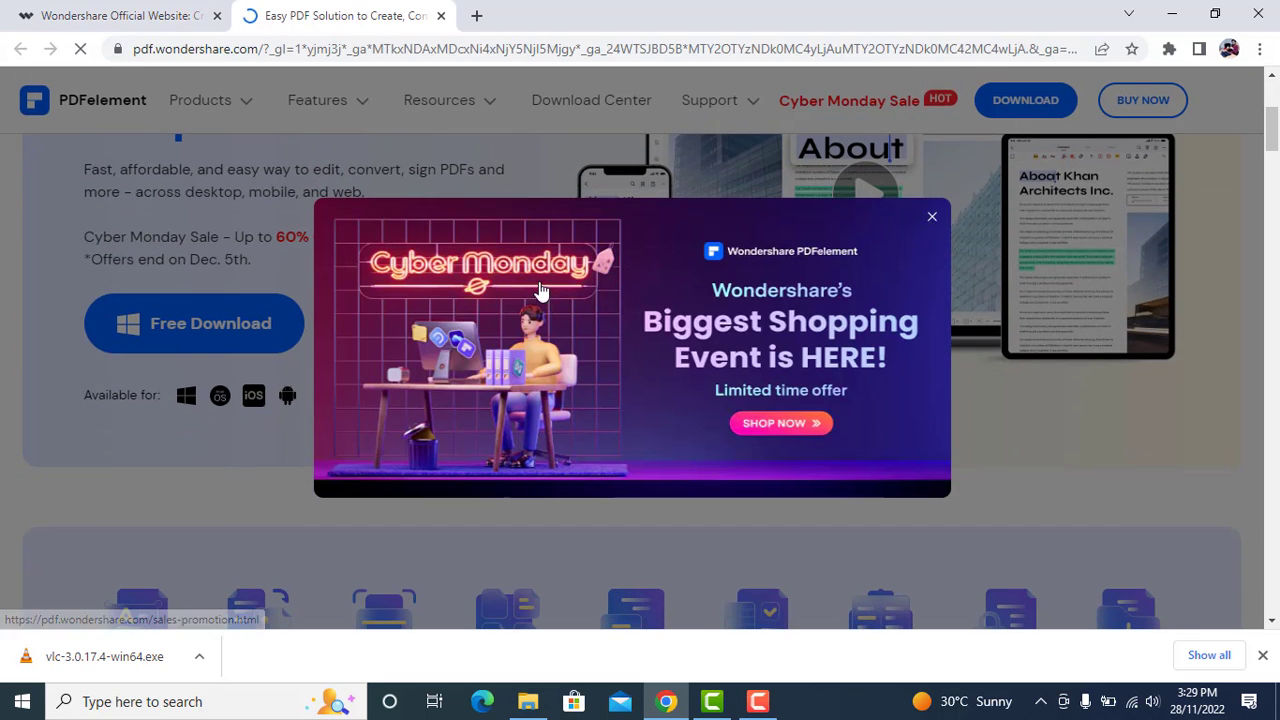
Dismiss the promotional popup and start the free PDFelement download
{"action": "left_click", "coordinate": [126, 331]}
{"action": "left_click", "coordinate": [126, 331]}
{"action": "scroll", "coordinate": [185, 400], "scroll_direction": "up", "scroll_amount": 1}
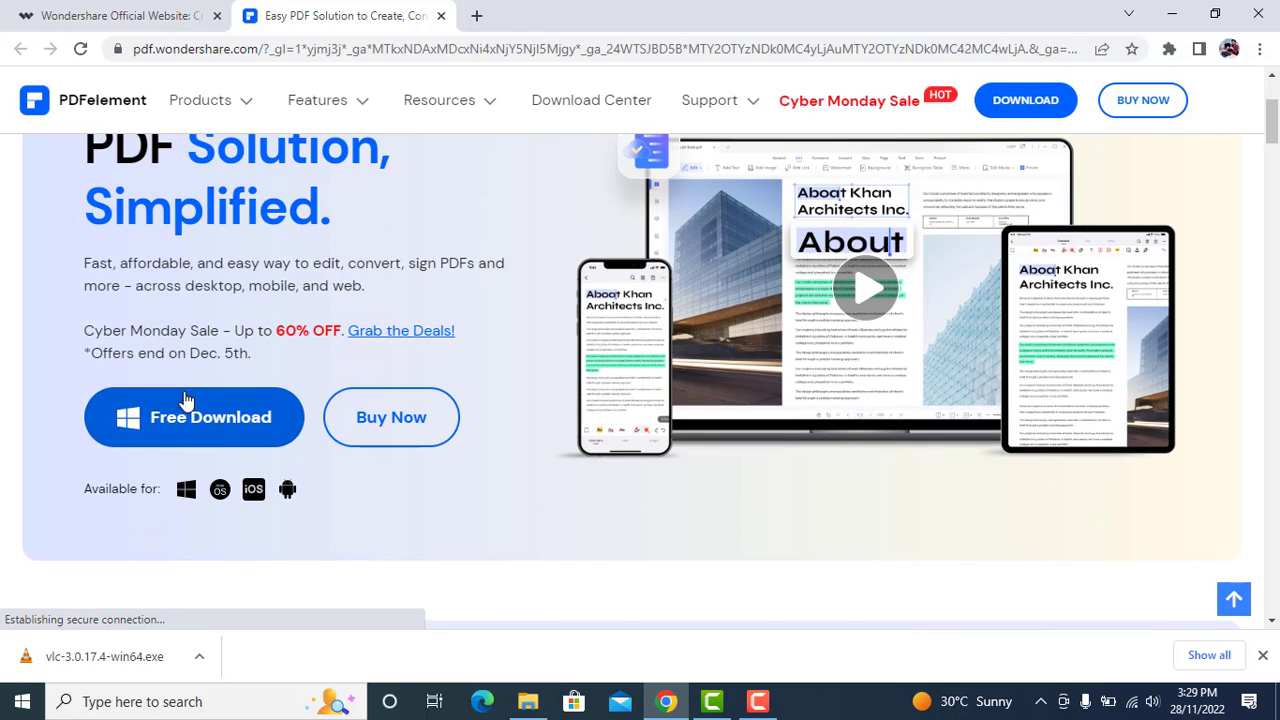